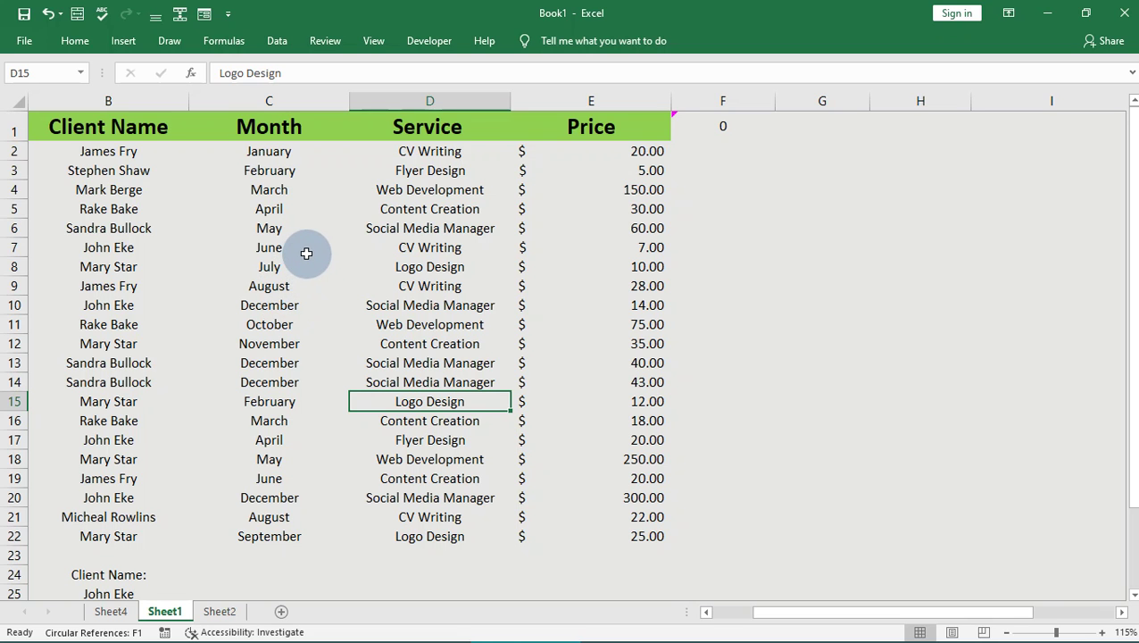
Look through the client, month, service and price records down to the client name entry below the table.
scroll(306, 240, "down", 1)
scroll(309, 392, "down", 1)
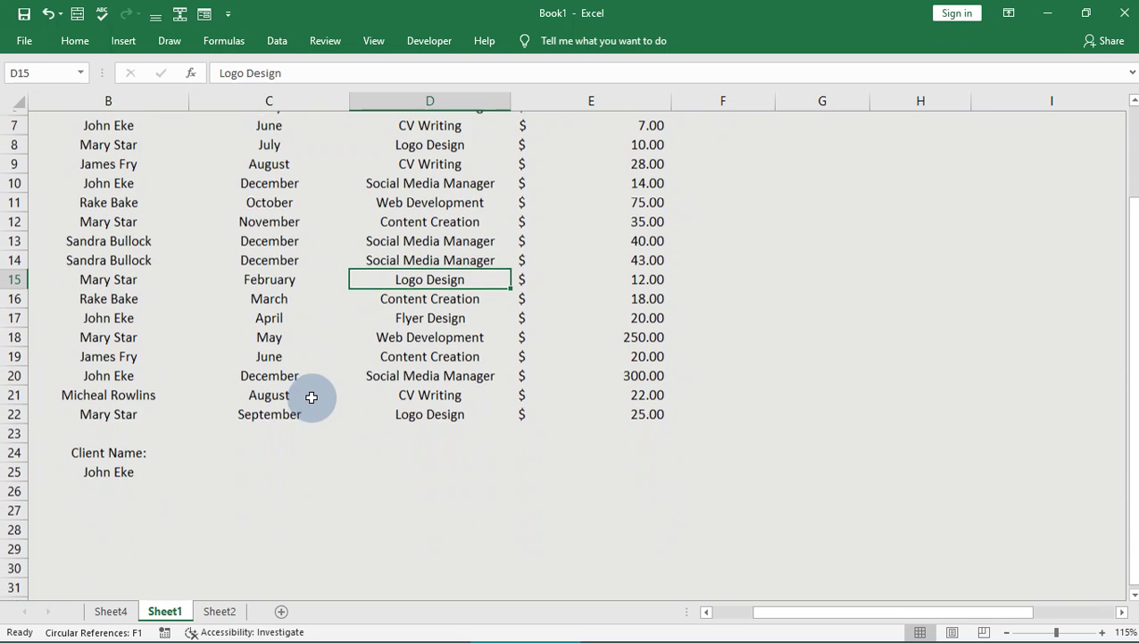
scroll(317, 348, "up", 2)
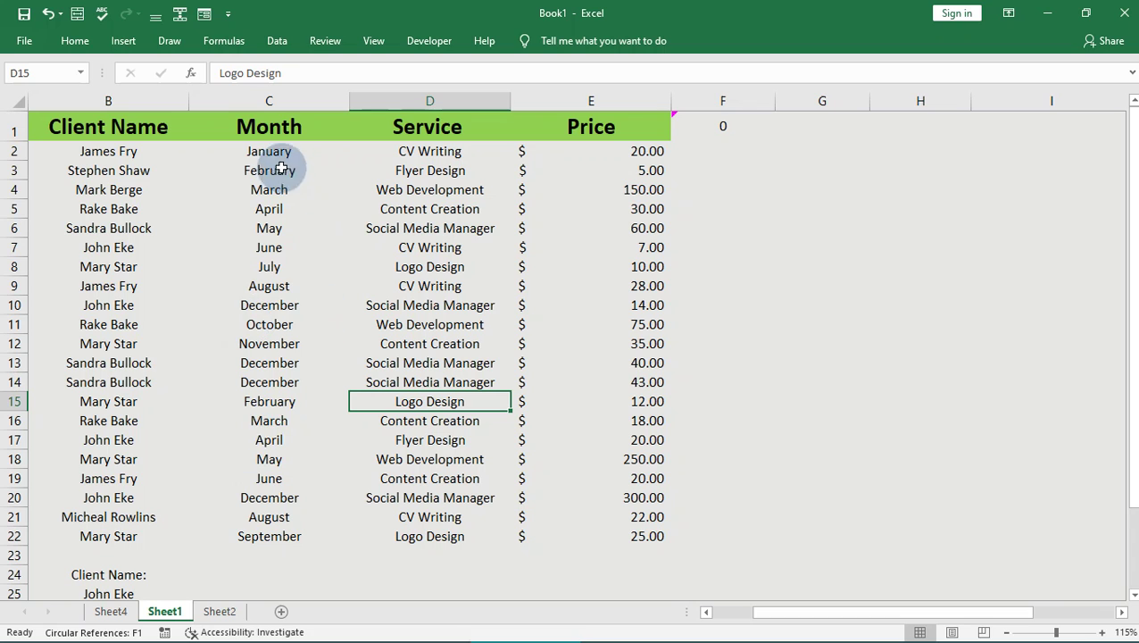
scroll(297, 384, "down", 1)
scroll(277, 250, "up", 1)
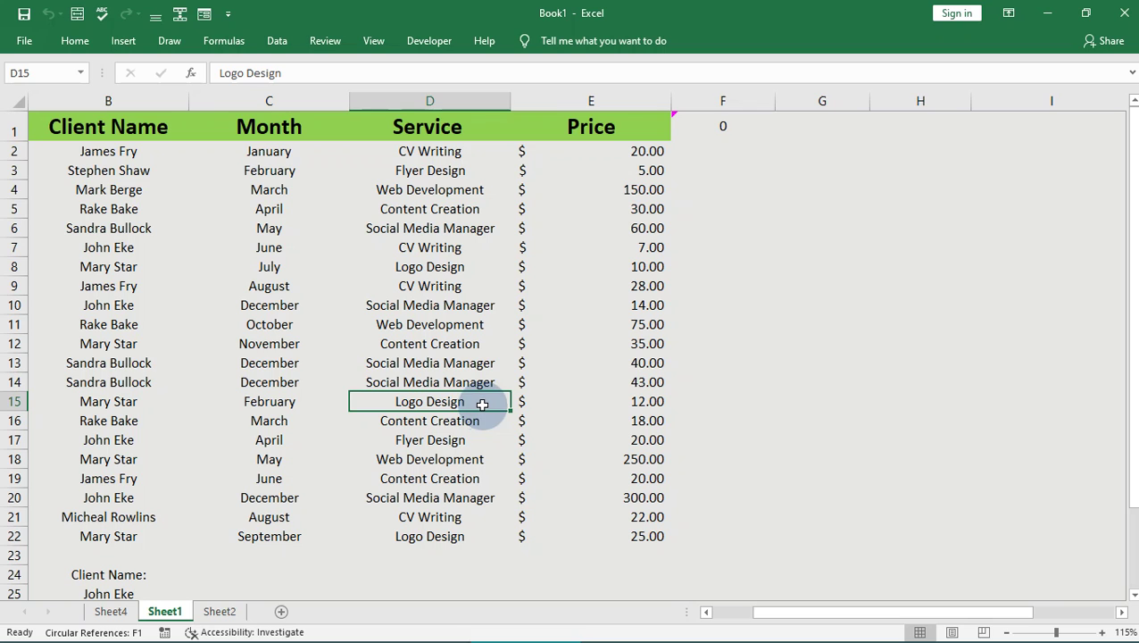
scroll(272, 344, "down", 1)
scroll(271, 347, "up", 1)
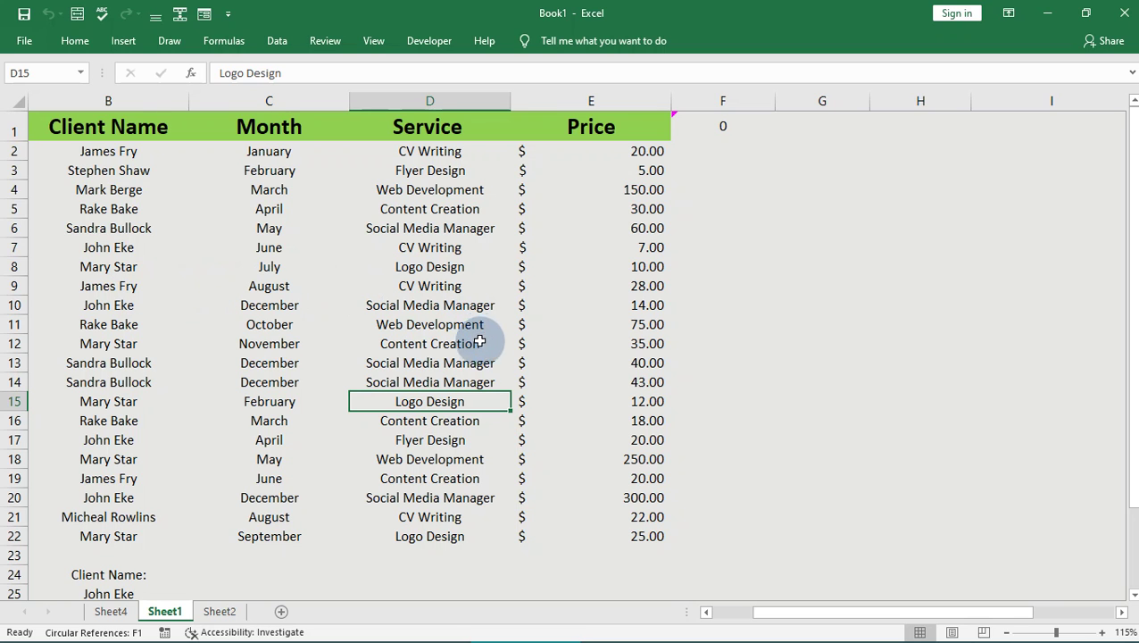
scroll(420, 358, "down", 1)
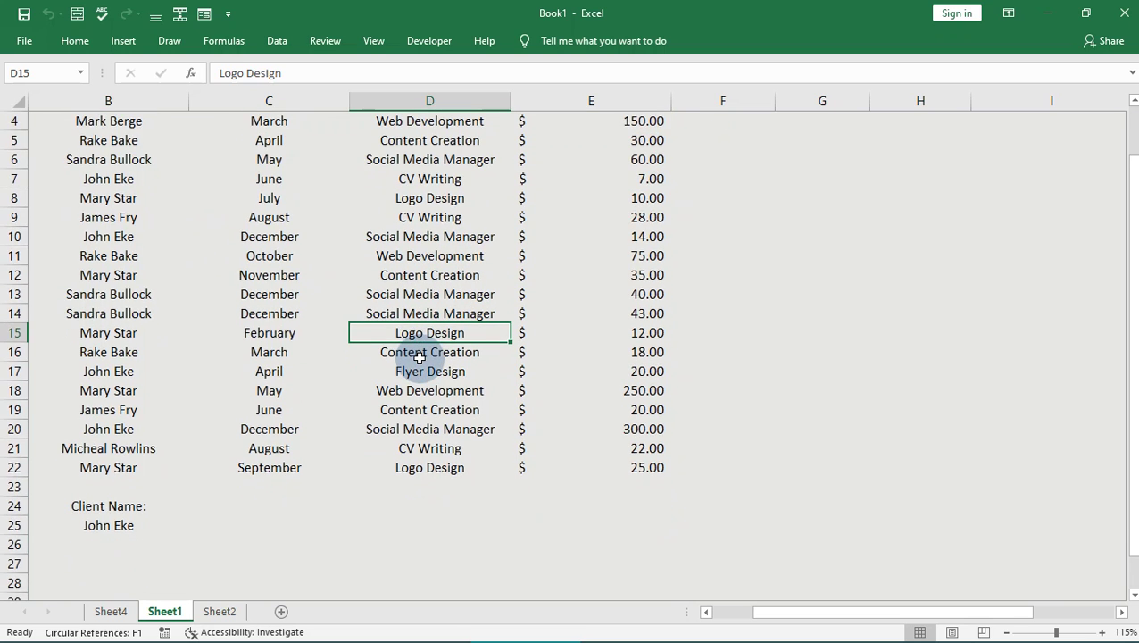
scroll(420, 358, "up", 1)
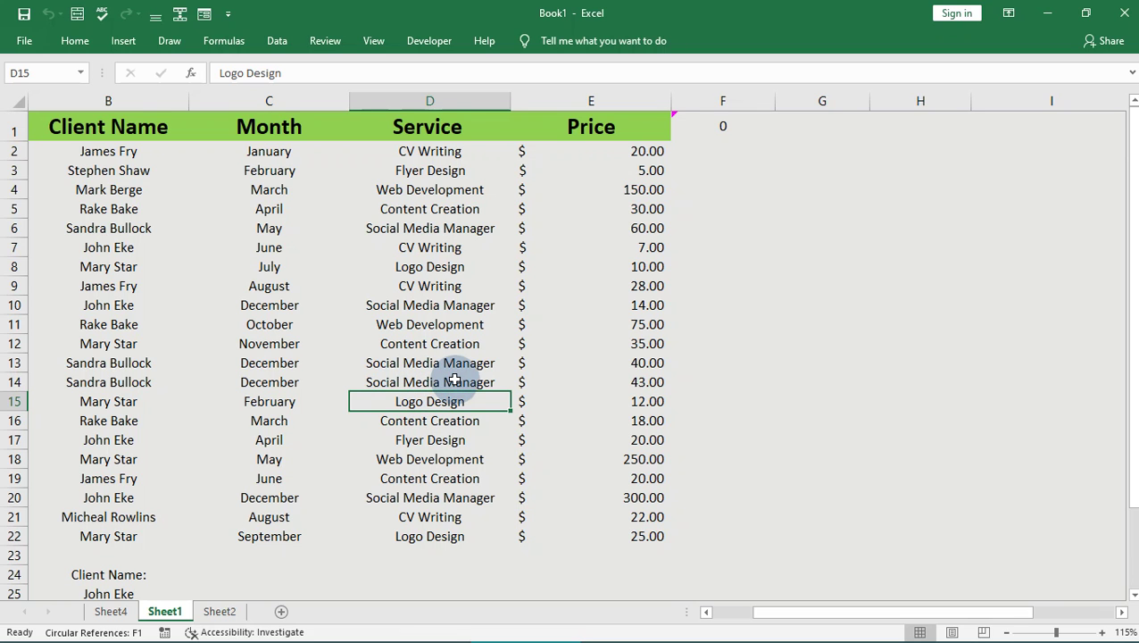
Enter the headings average/month, average/service and average/year in cells C24, D24 and E24, beside the Client Name label.
scroll(455, 379, "down", 1)
scroll(402, 361, "down", 1)
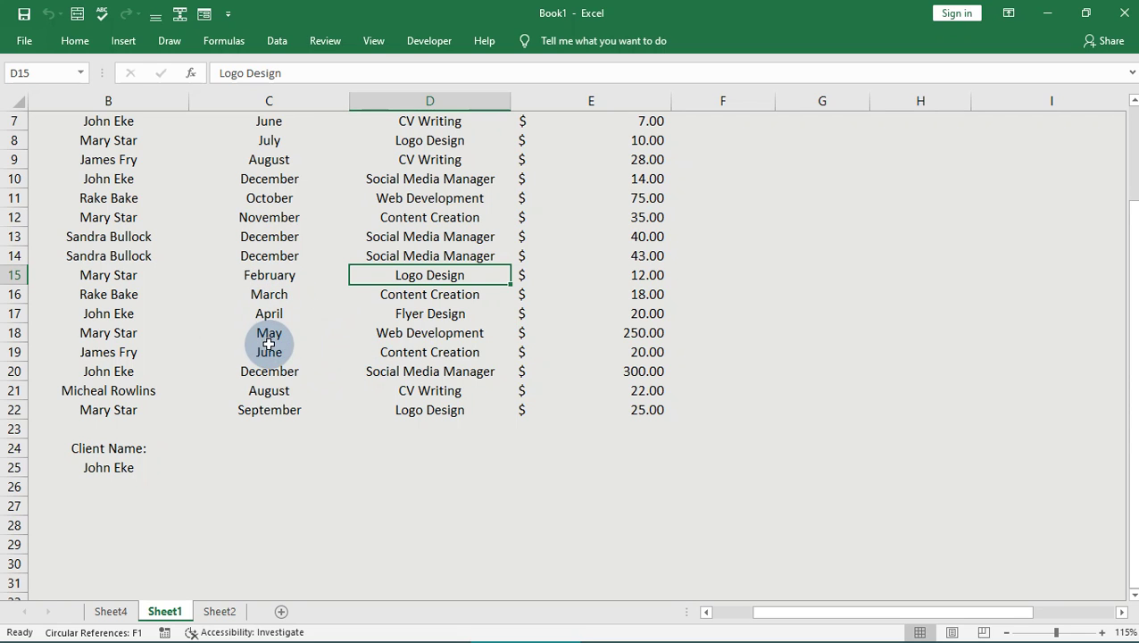
scroll(269, 344, "down", 1)
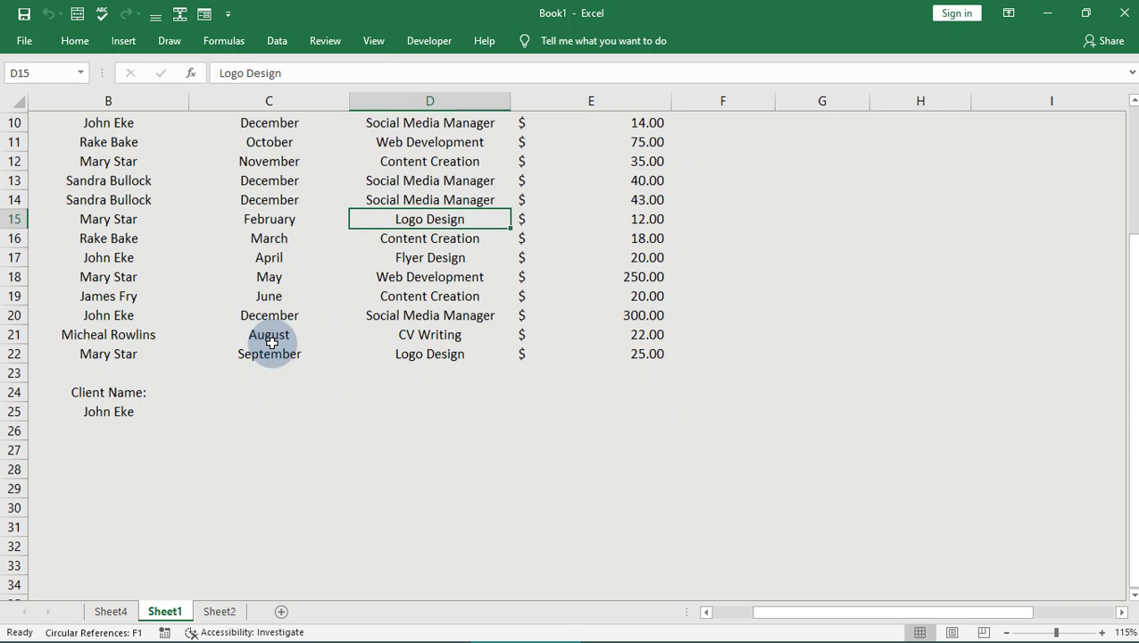
left_click(228, 407)
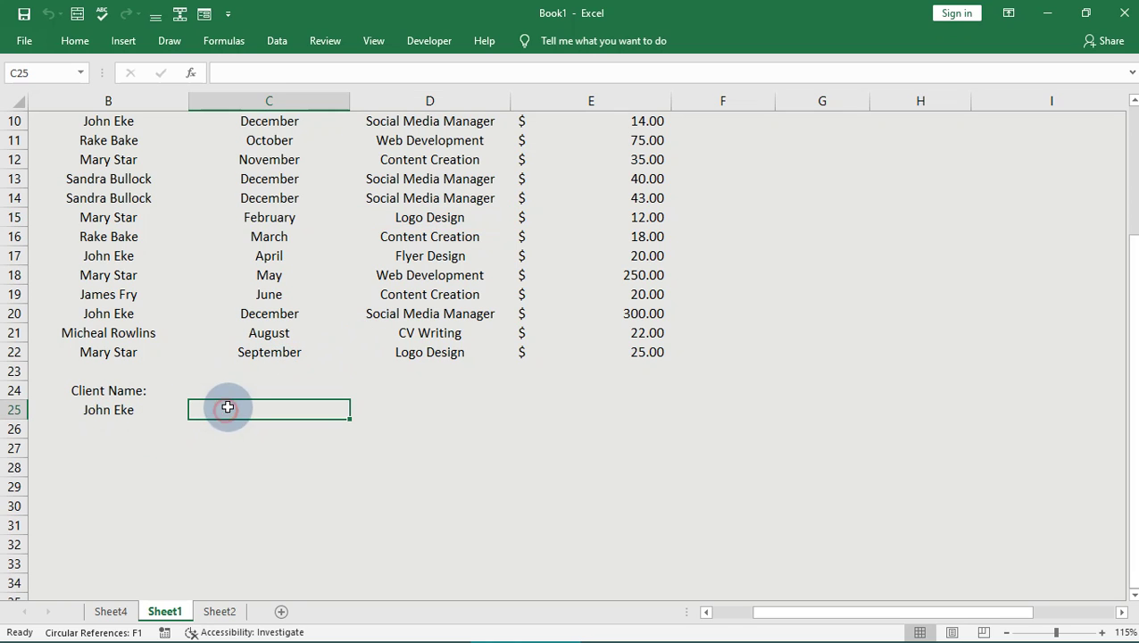
left_click(241, 389)
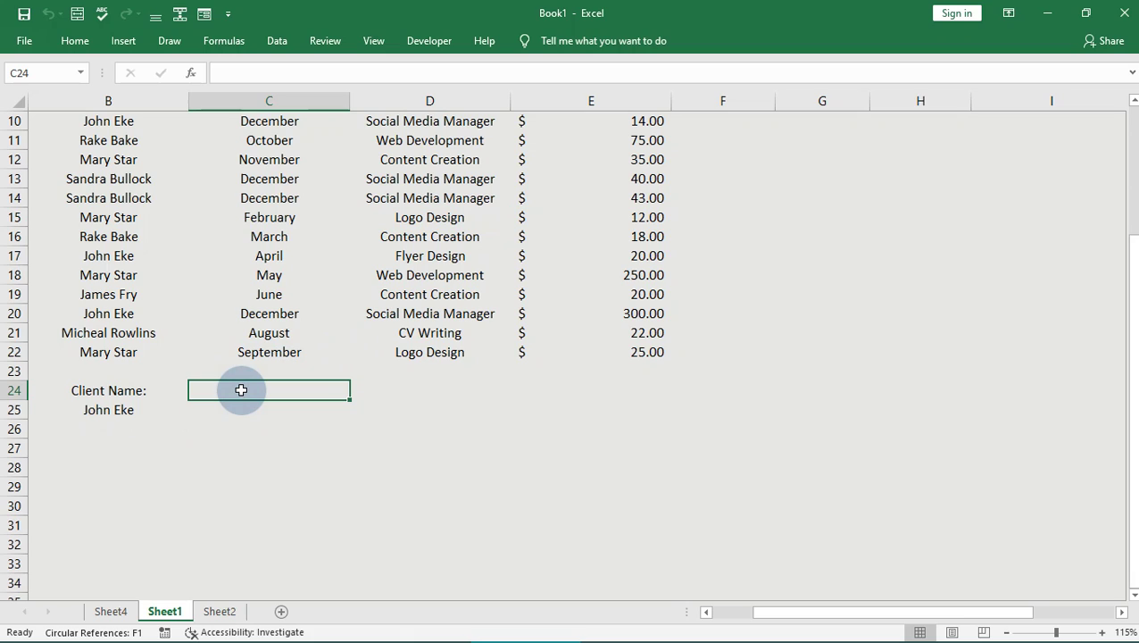
type("average/month")
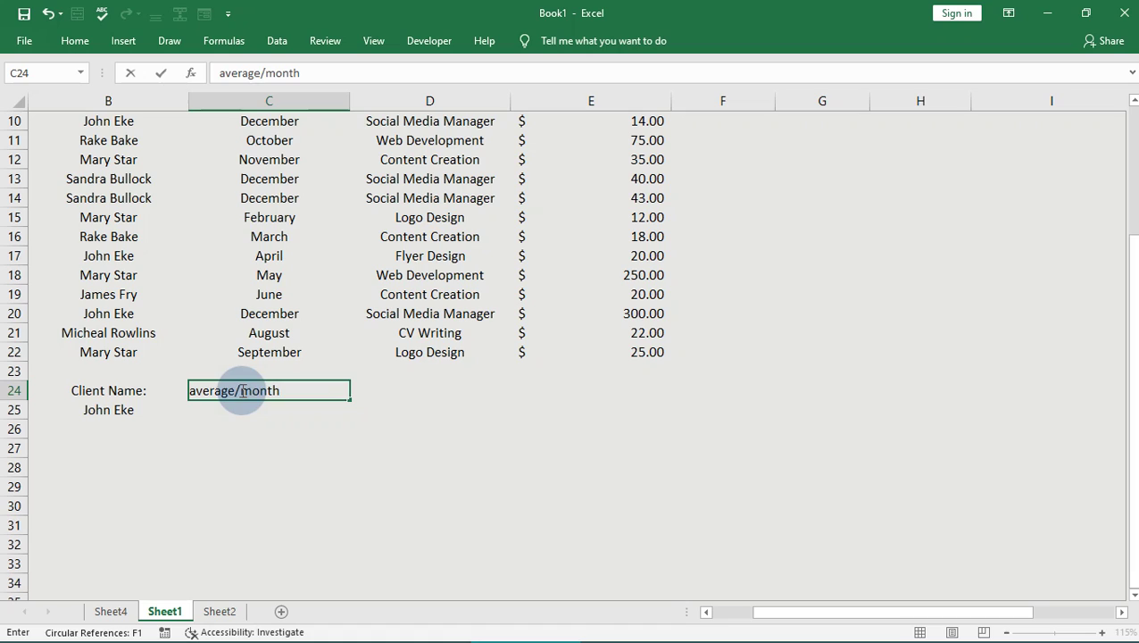
key("Tab")
type("a")
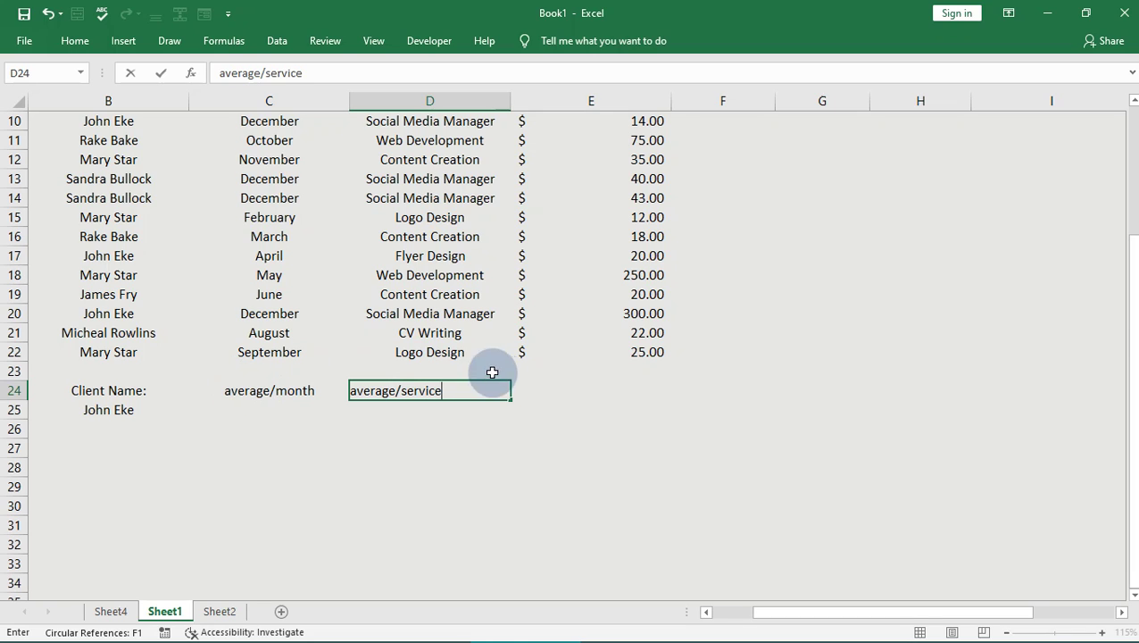
left_click(567, 390)
type("average/year")
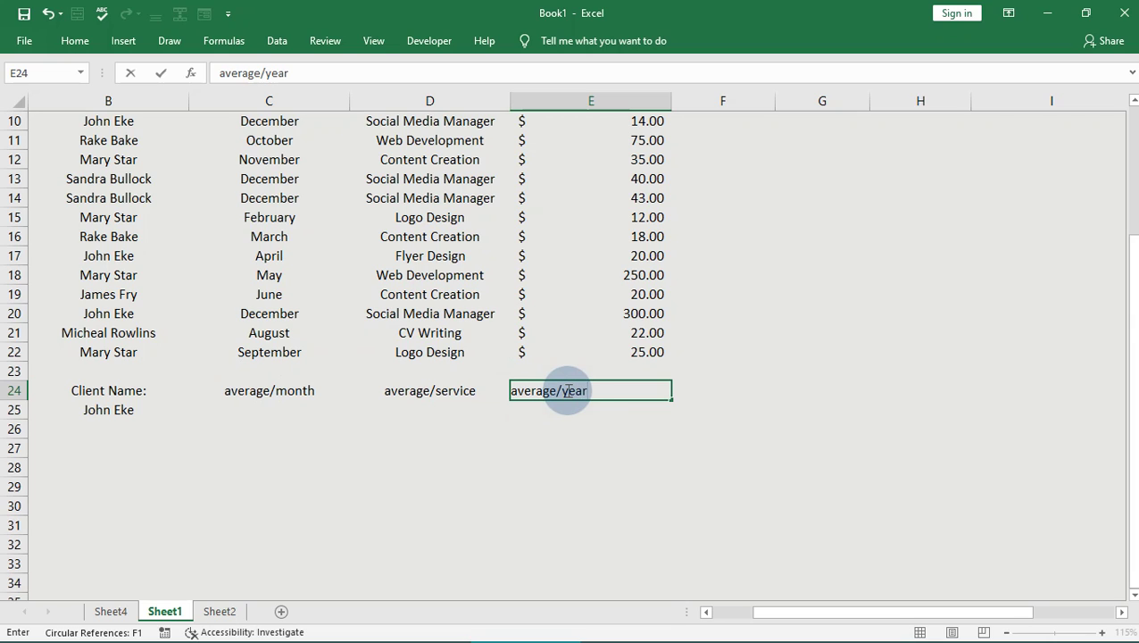
key("Return")
Start an AVERAGEIF formula in cell C25, beneath the average/month heading.
scroll(272, 411, "up", 3)
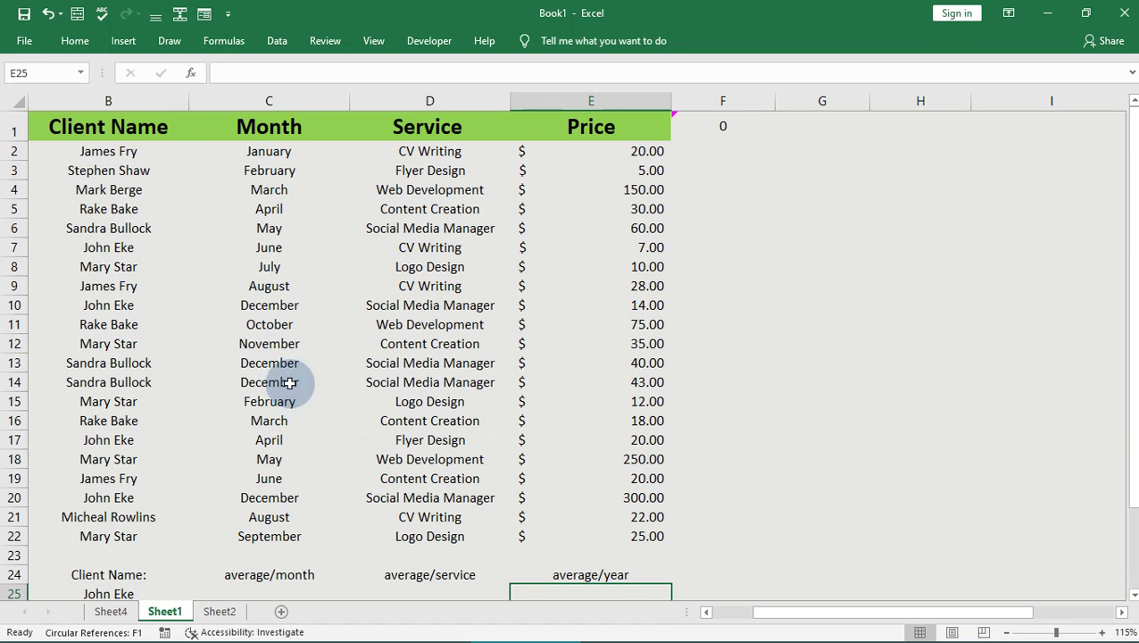
scroll(303, 471, "down", 2)
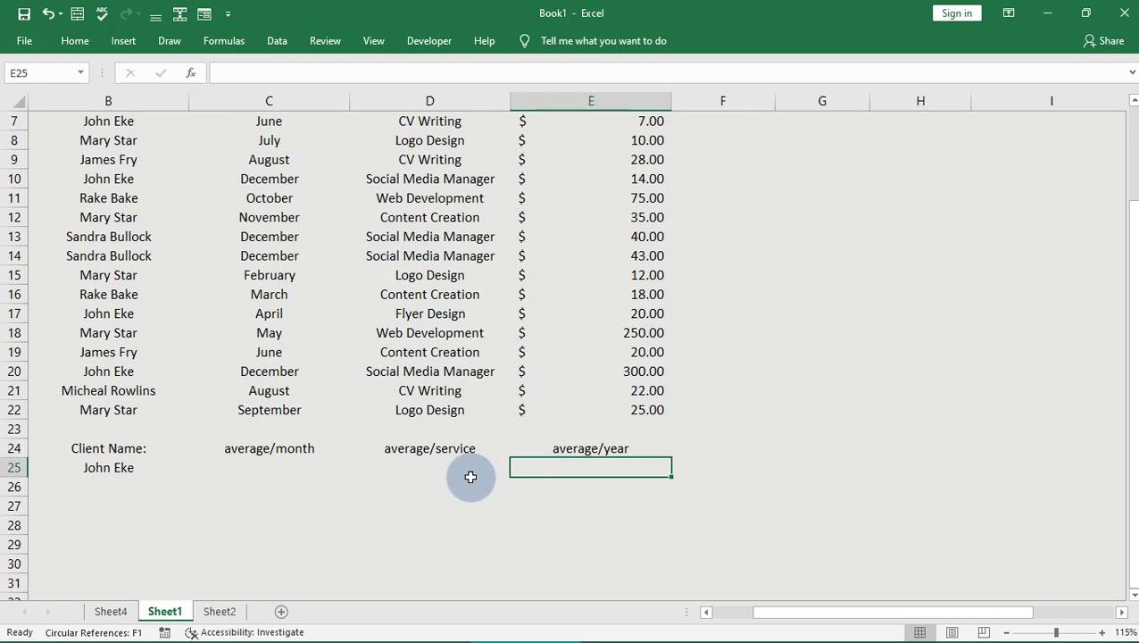
left_click(118, 467)
left_click(286, 473)
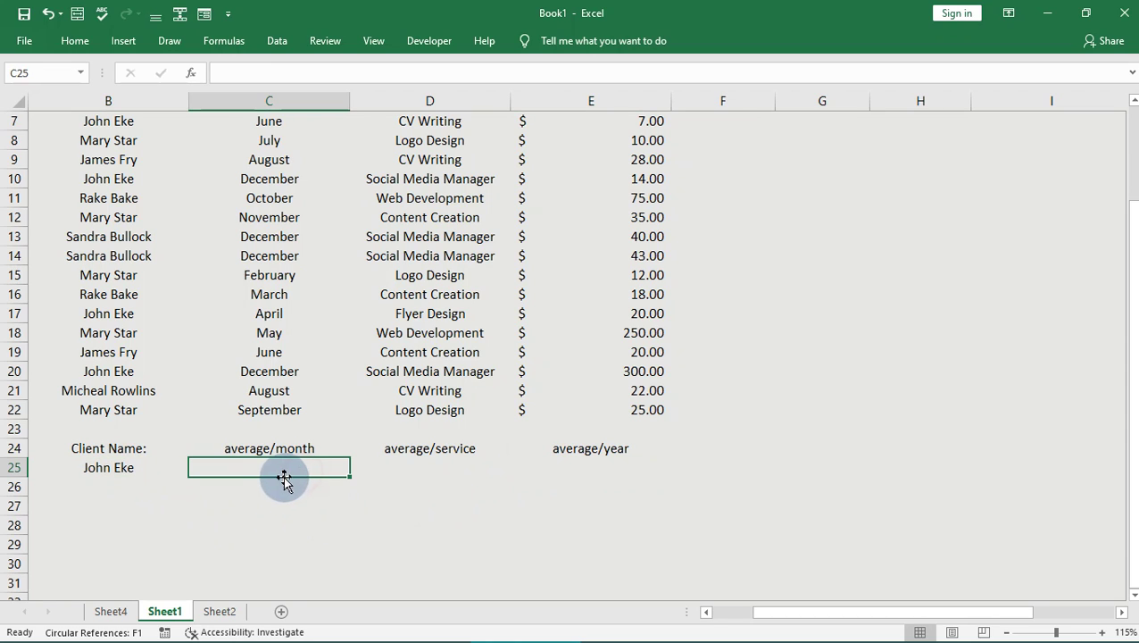
left_click(118, 467)
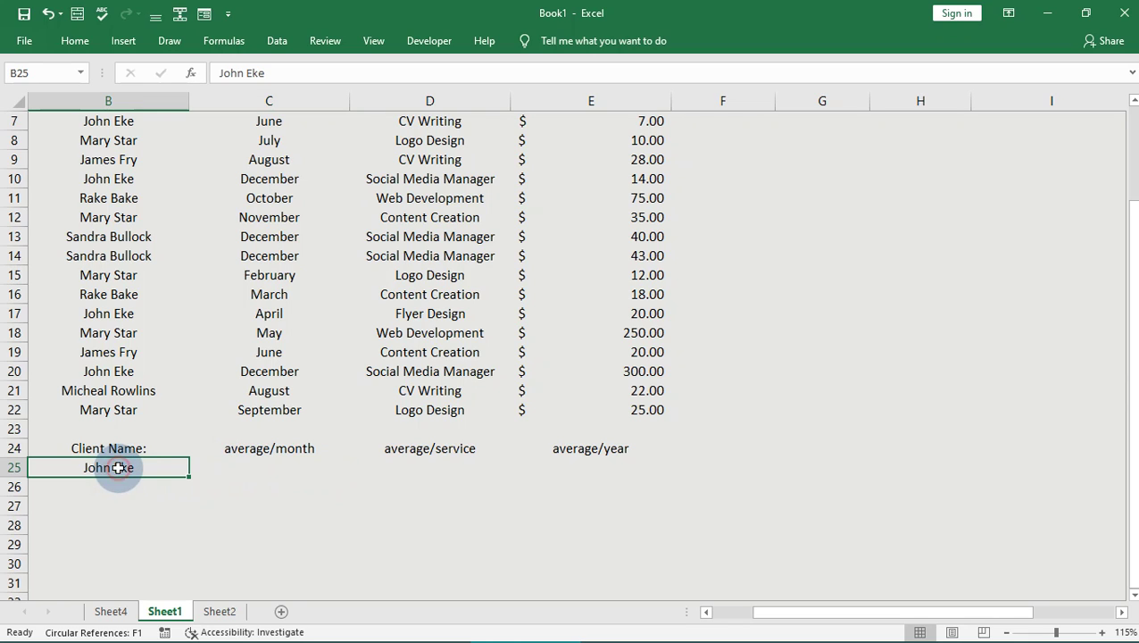
left_click(232, 471)
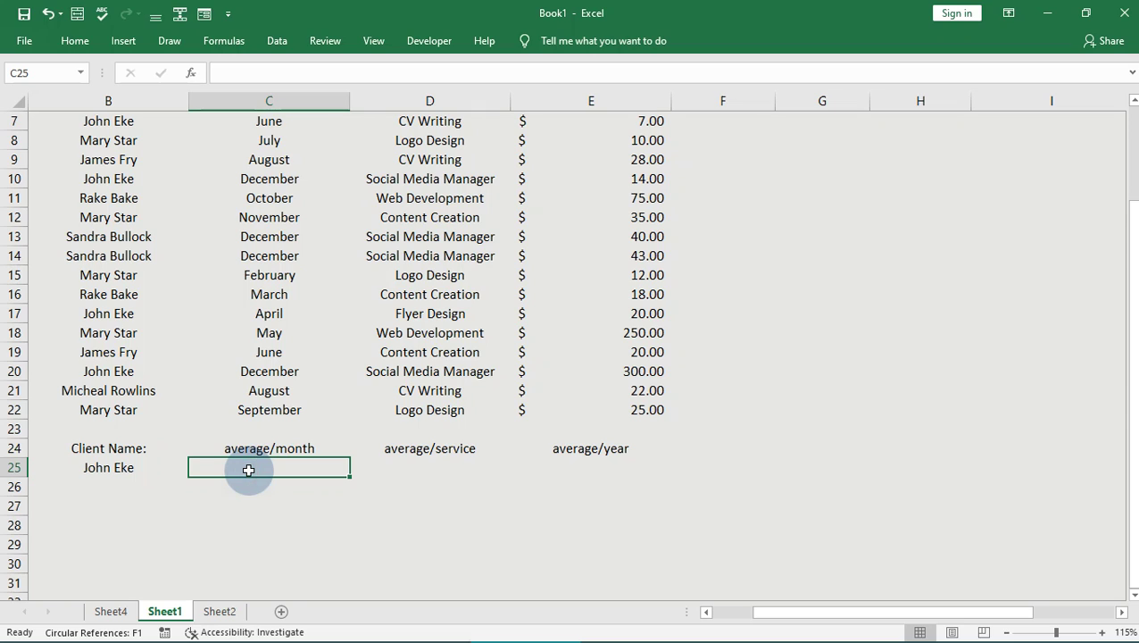
type("=")
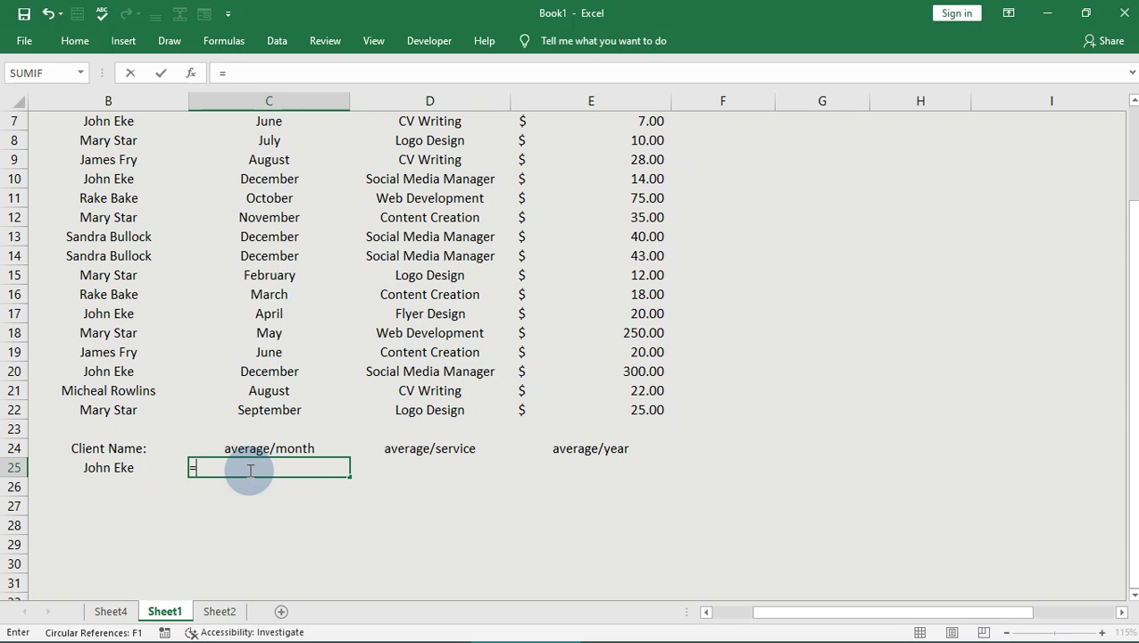
type("average")
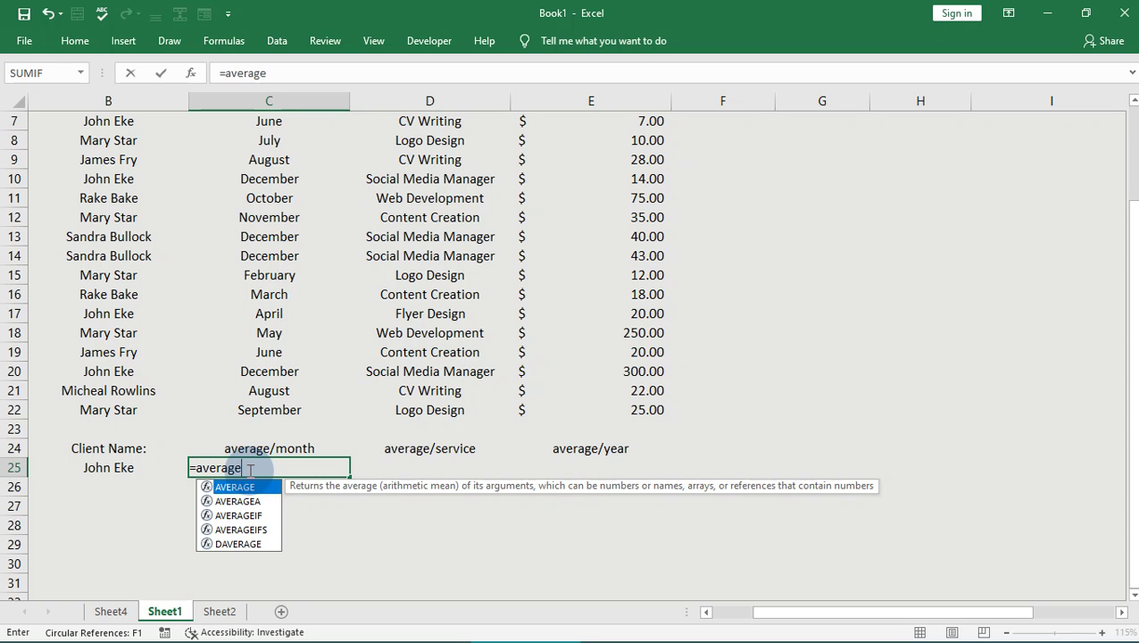
type("if")
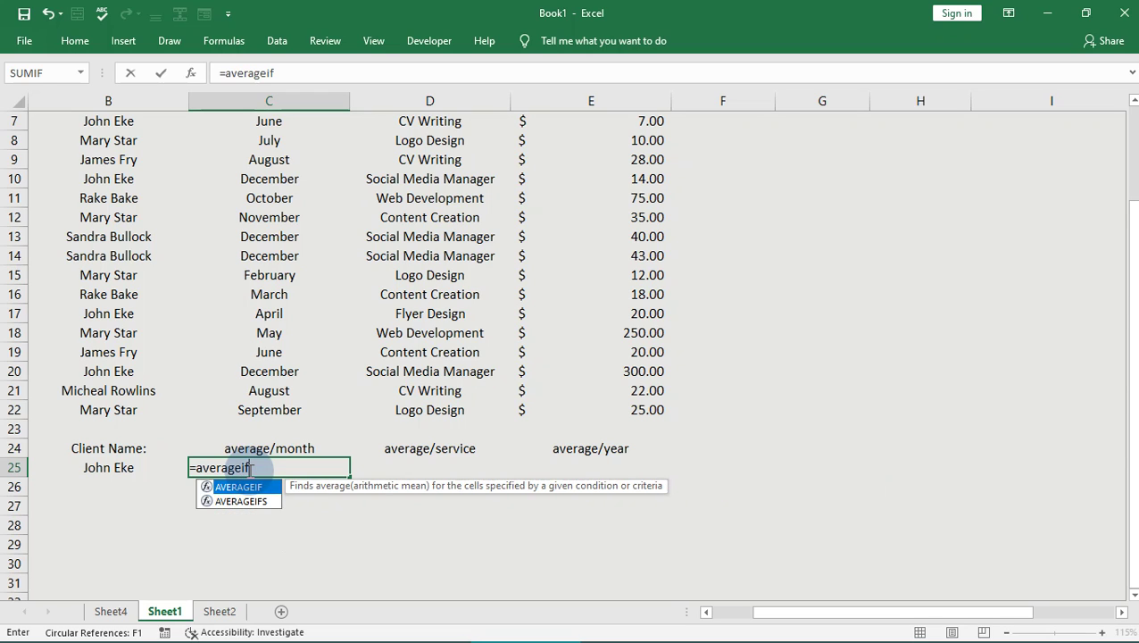
type("(")
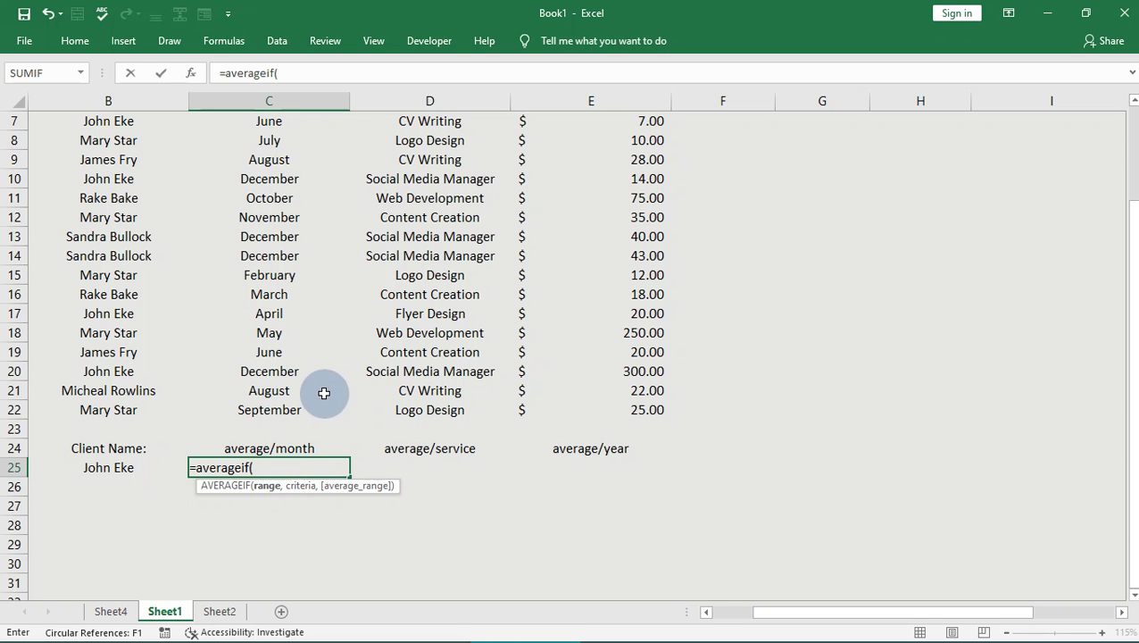
Set the AVERAGEIF range to the client names in B2:B22.
scroll(324, 393, "up", 2)
left_click(94, 151)
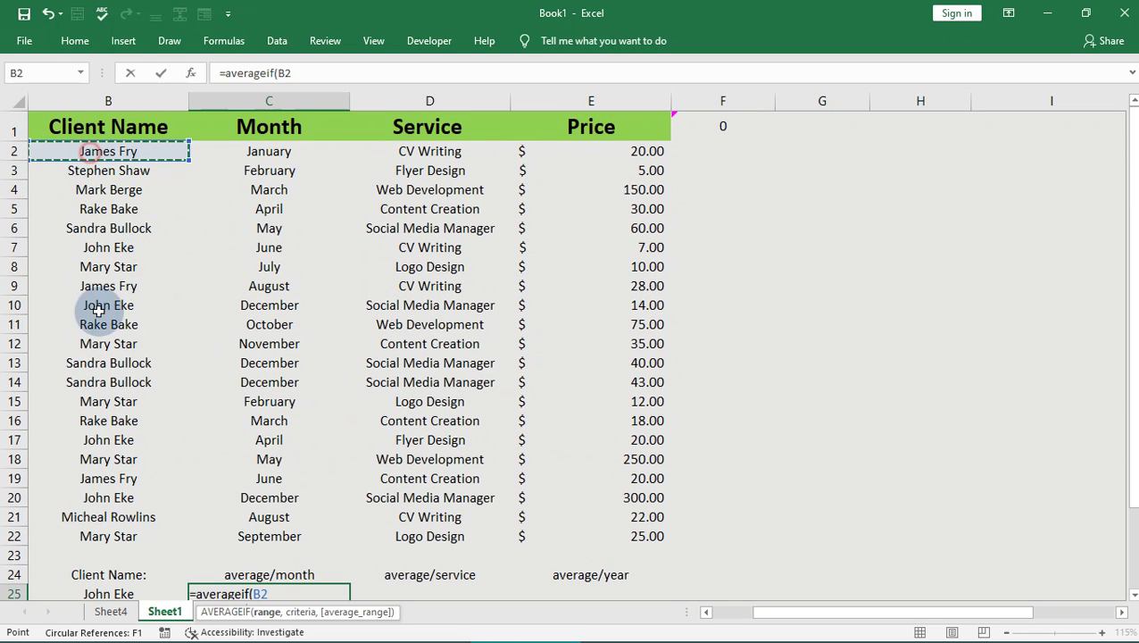
left_click_drag(98, 309, 121, 516)
scroll(254, 494, "down", 1)
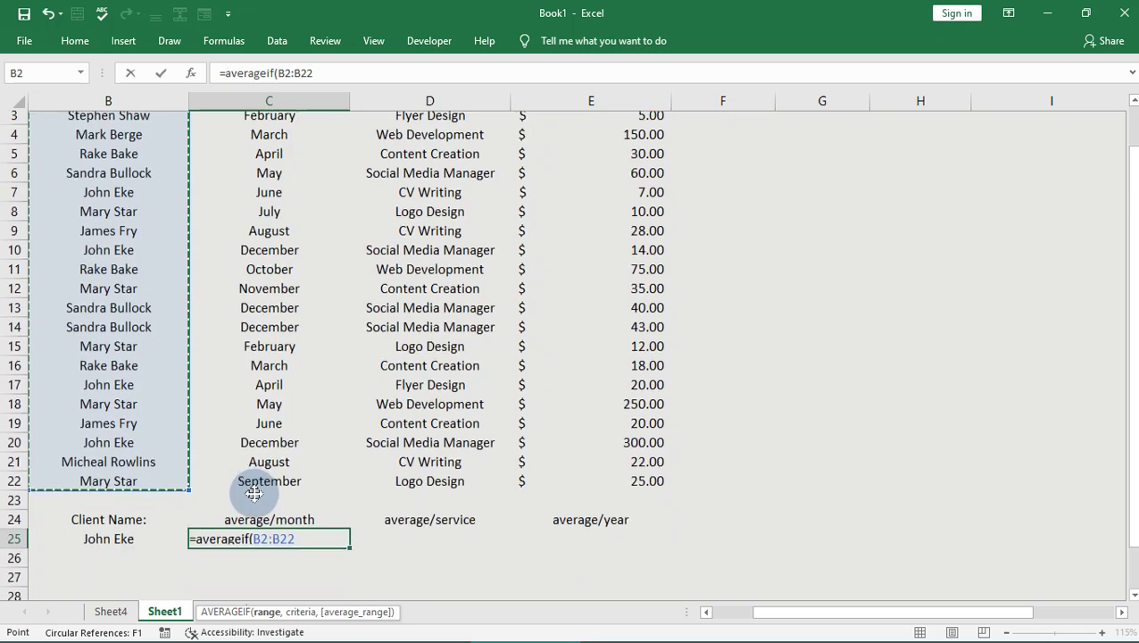
scroll(254, 494, "down", 1)
type(",")
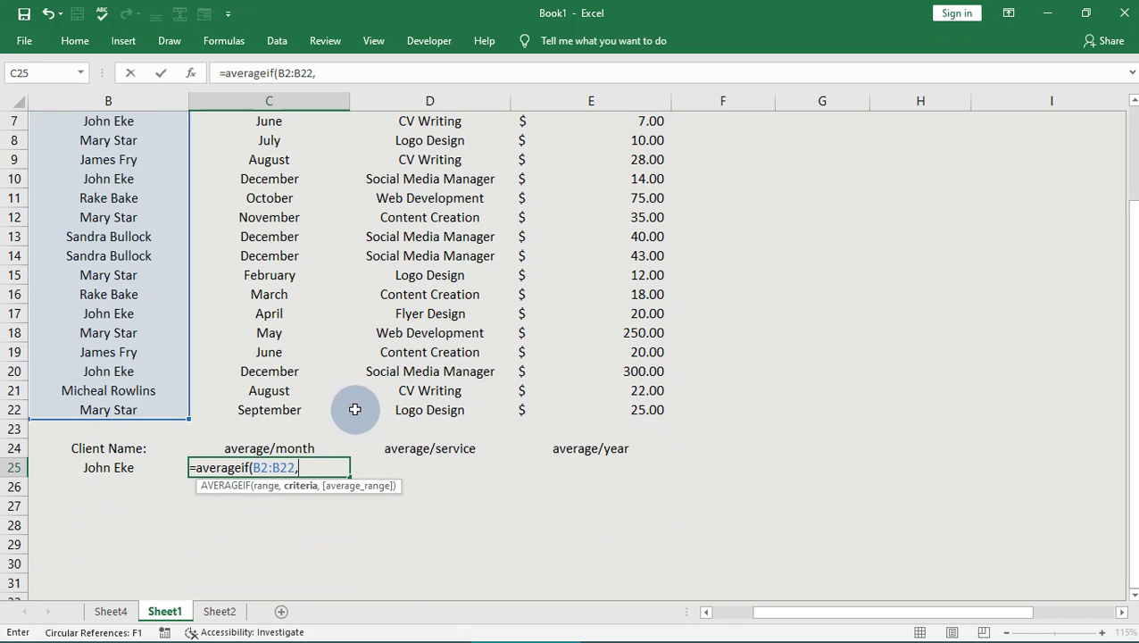
Complete the AVERAGEIF formula with cell B15 as the criterion and the prices in E2:E22 as the average range.
scroll(333, 437, "up", 1)
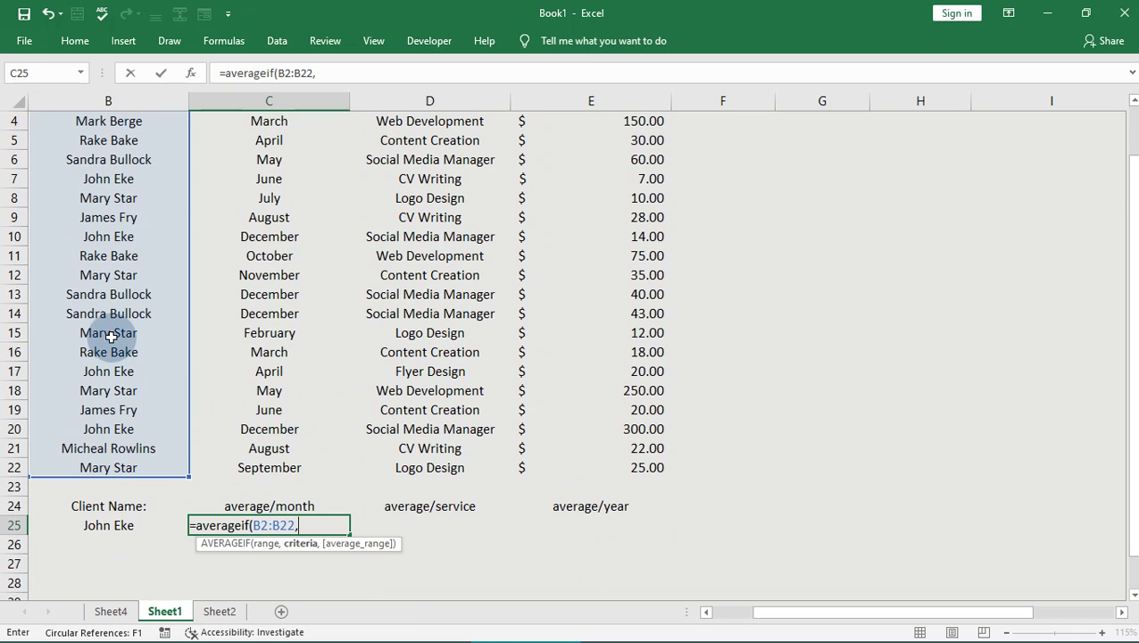
left_click(105, 332)
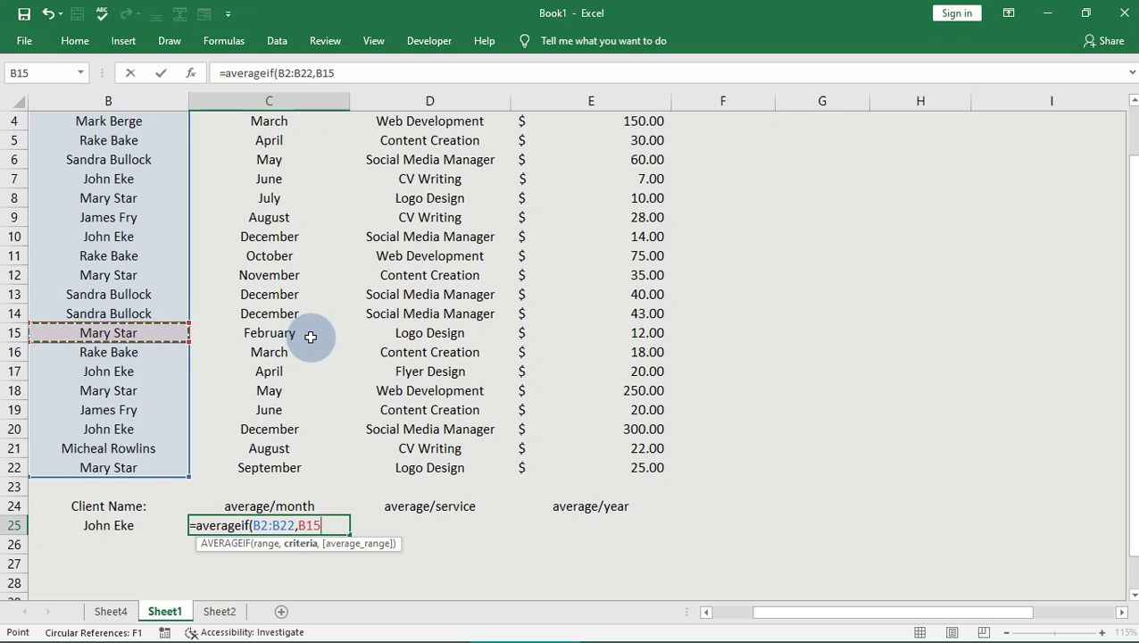
type(",")
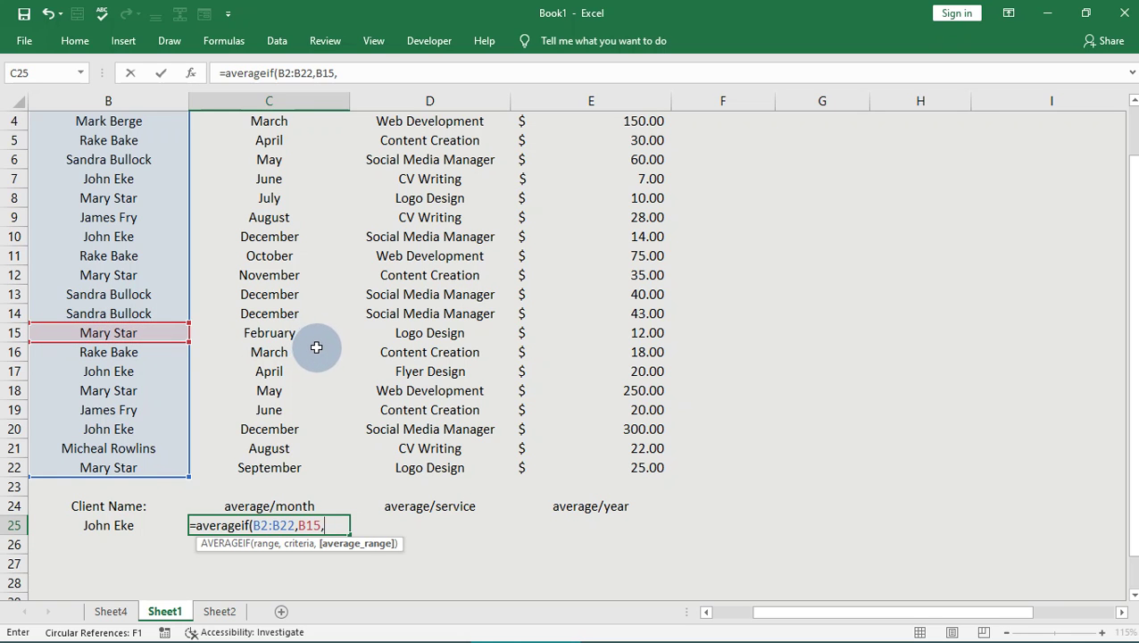
scroll(701, 186, "up", 1)
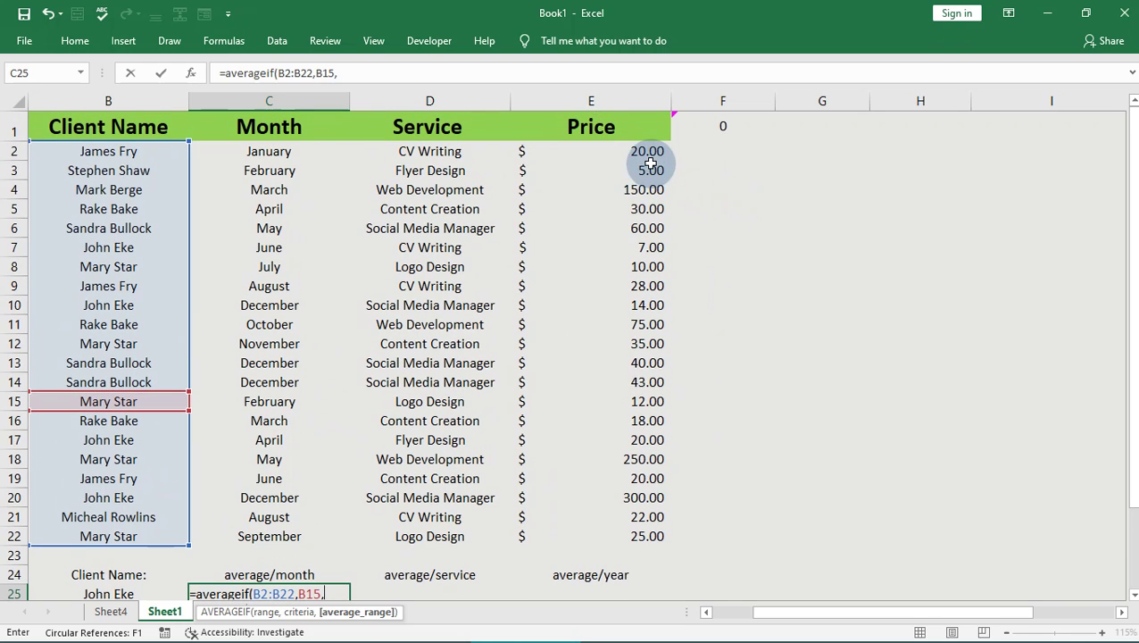
left_click_drag(649, 151, 657, 535)
scroll(617, 461, "down", 1)
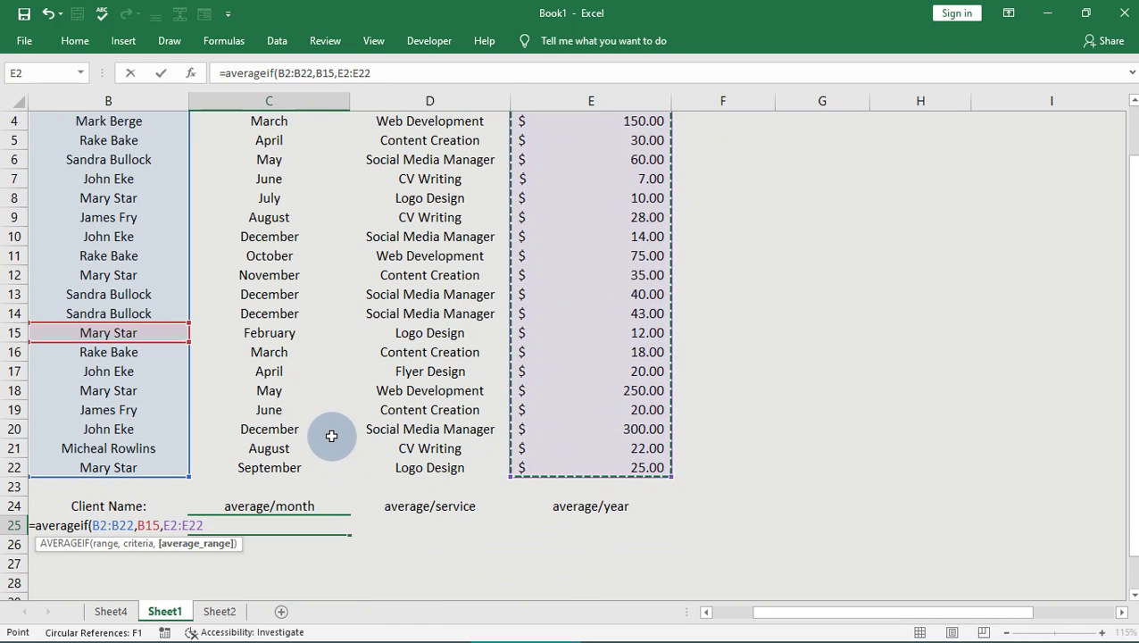
key("Return")
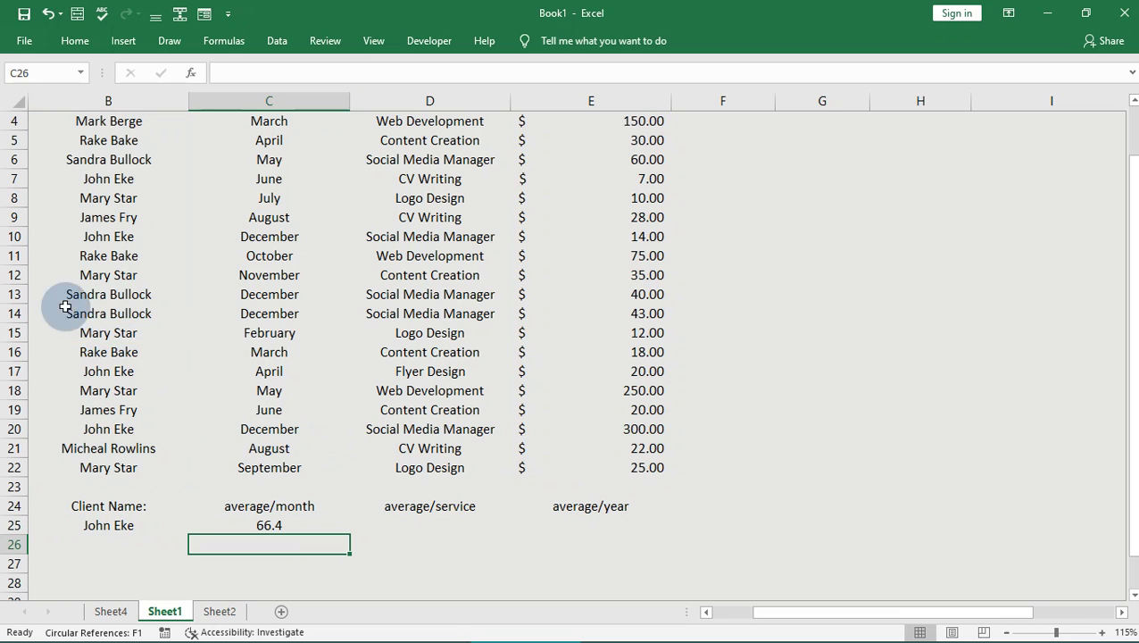
Go through rows 18, 15, 12 and 8 to review the prices recorded for the client named in cell B15.
left_click(120, 337)
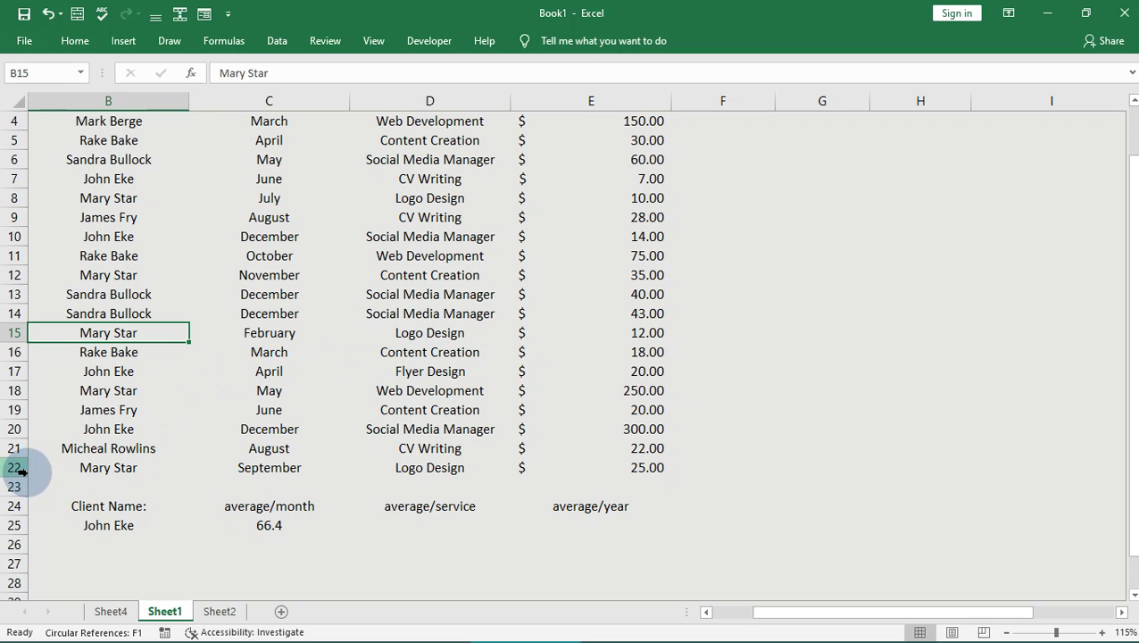
left_click(15, 390)
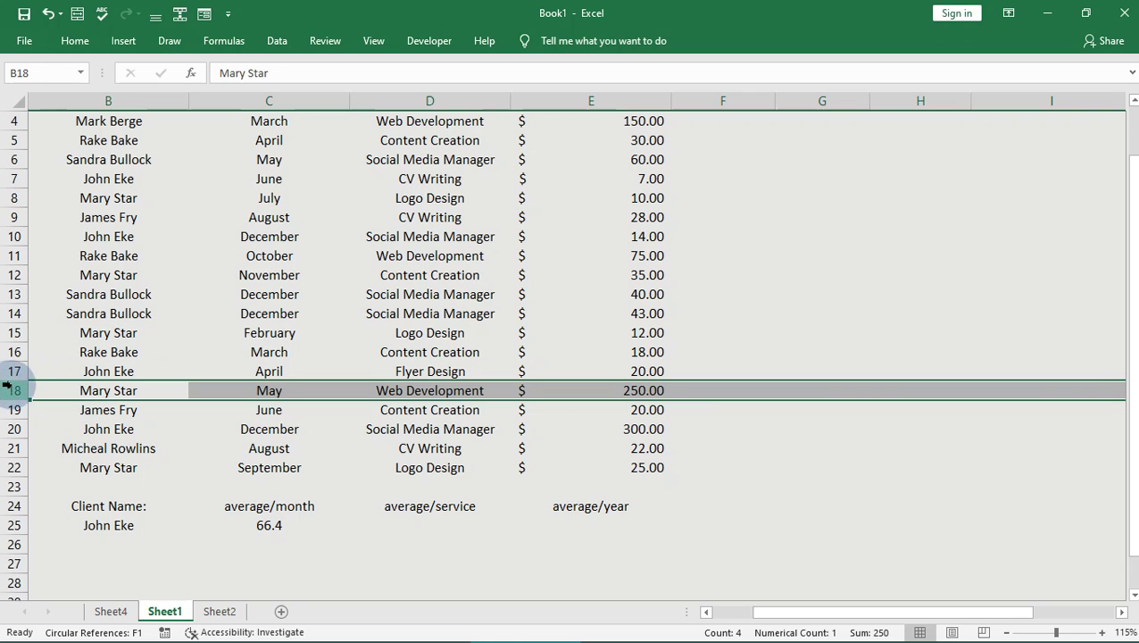
left_click(15, 332)
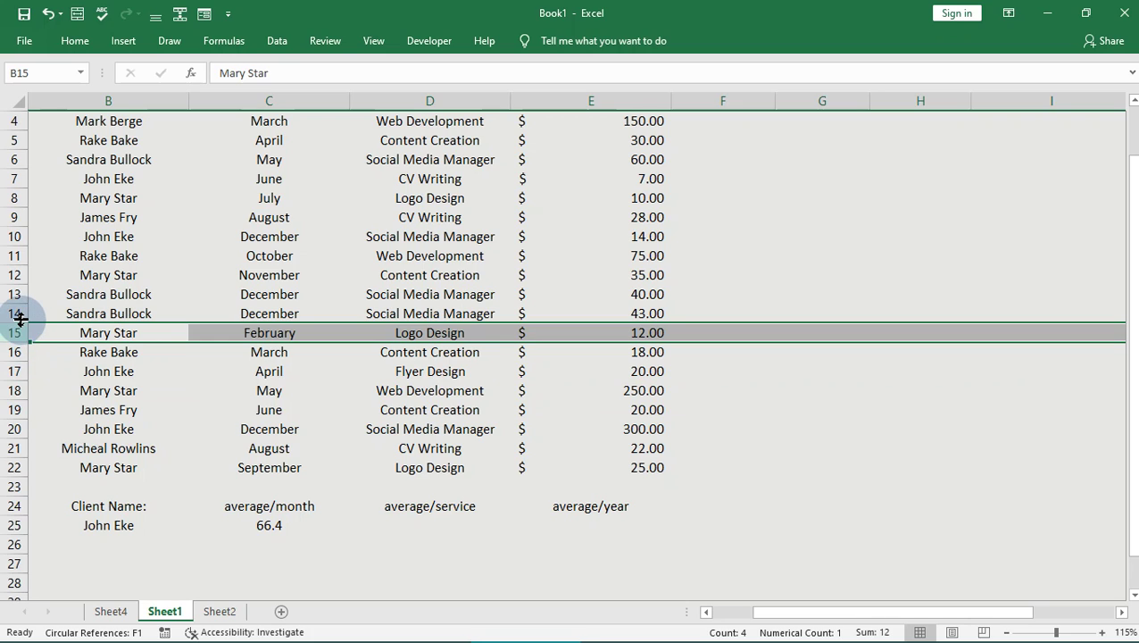
left_click(13, 274)
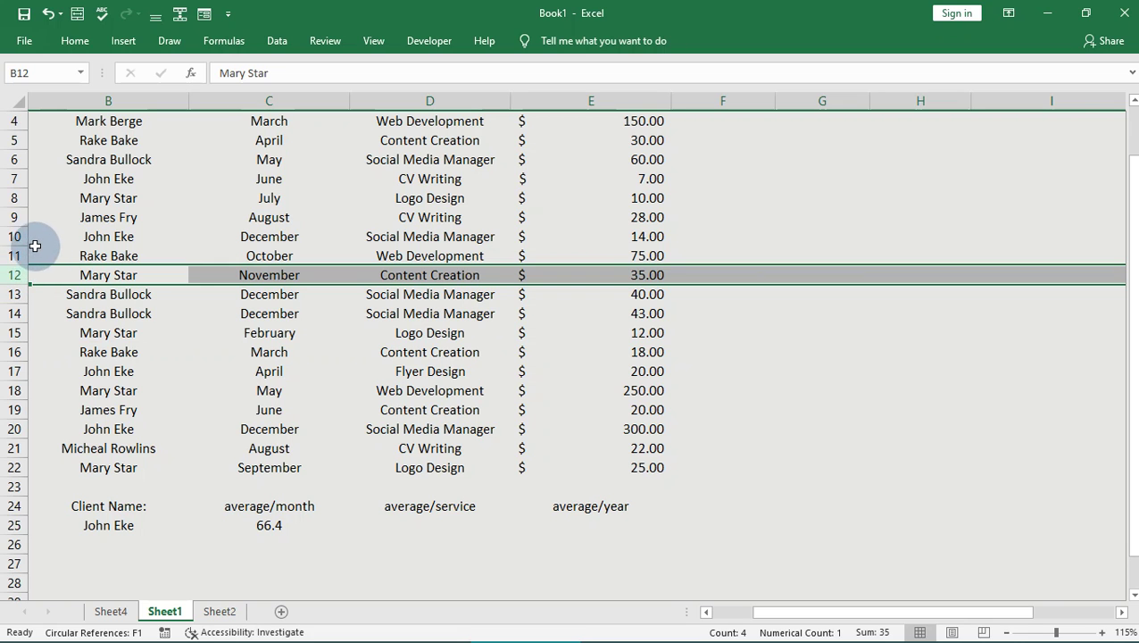
left_click(9, 198)
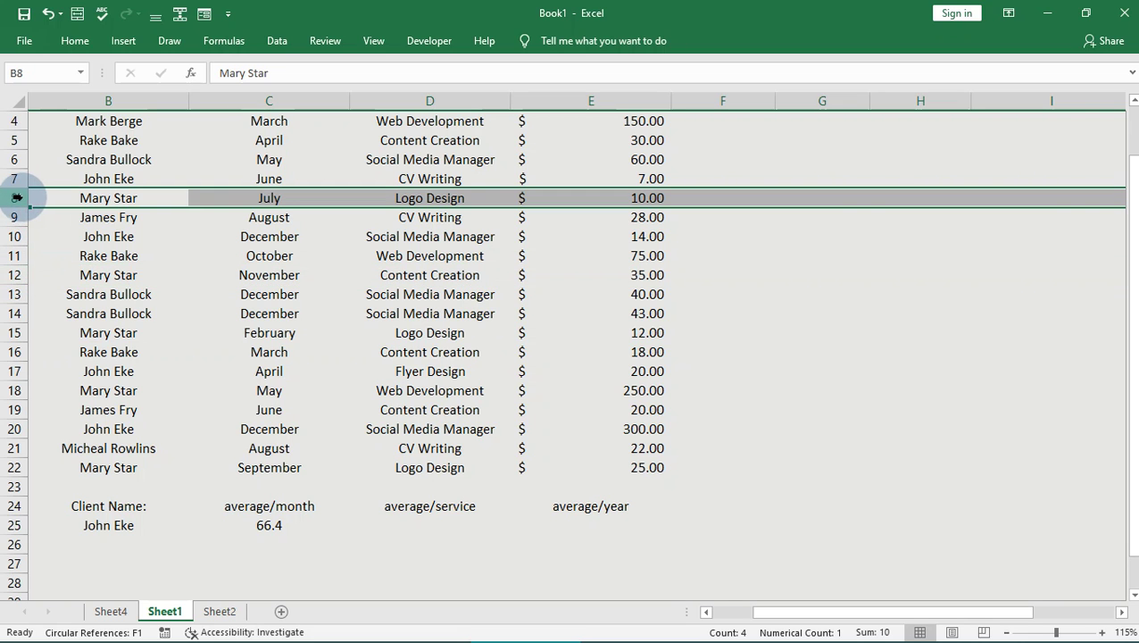
scroll(18, 197, "up", 1)
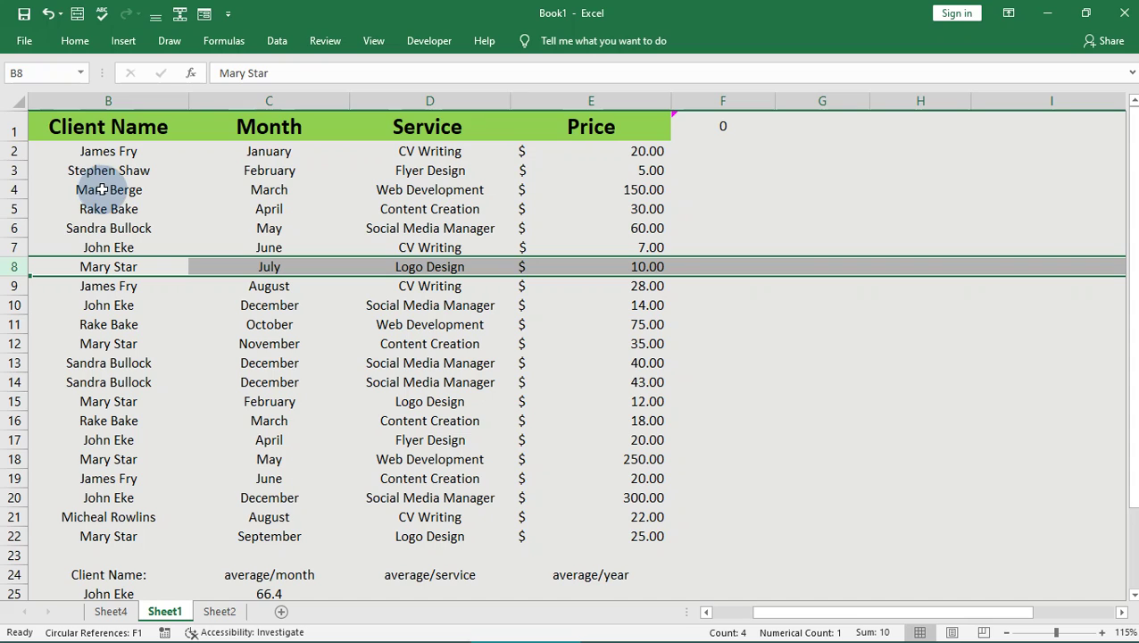
Calculate a manual check average in cell G6 with the formula =287/4.
left_click(855, 233)
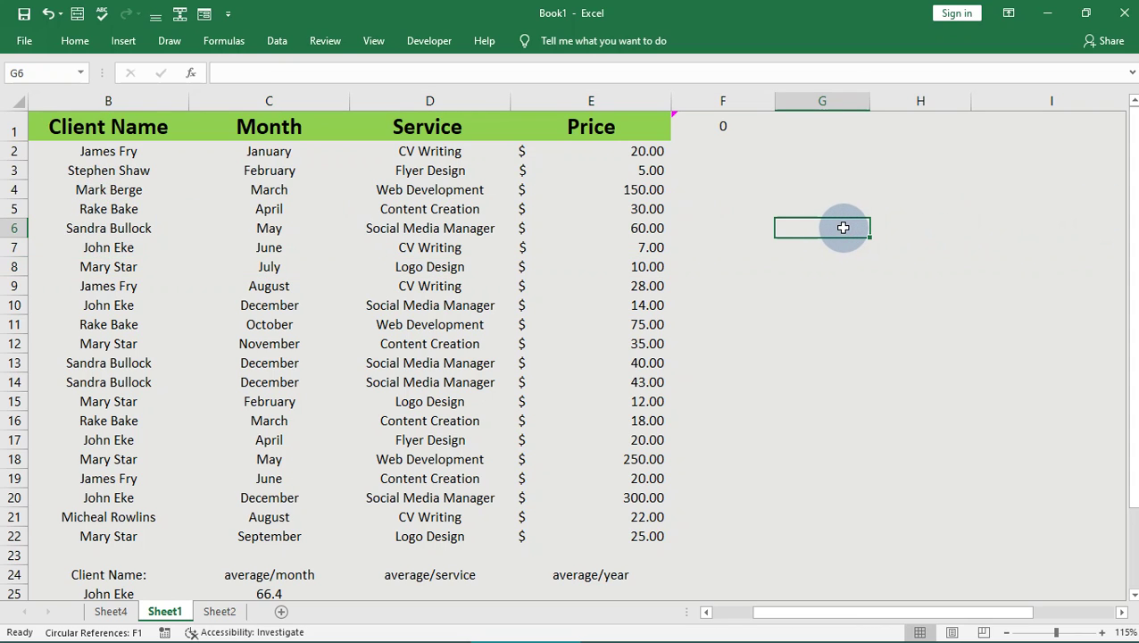
type("287")
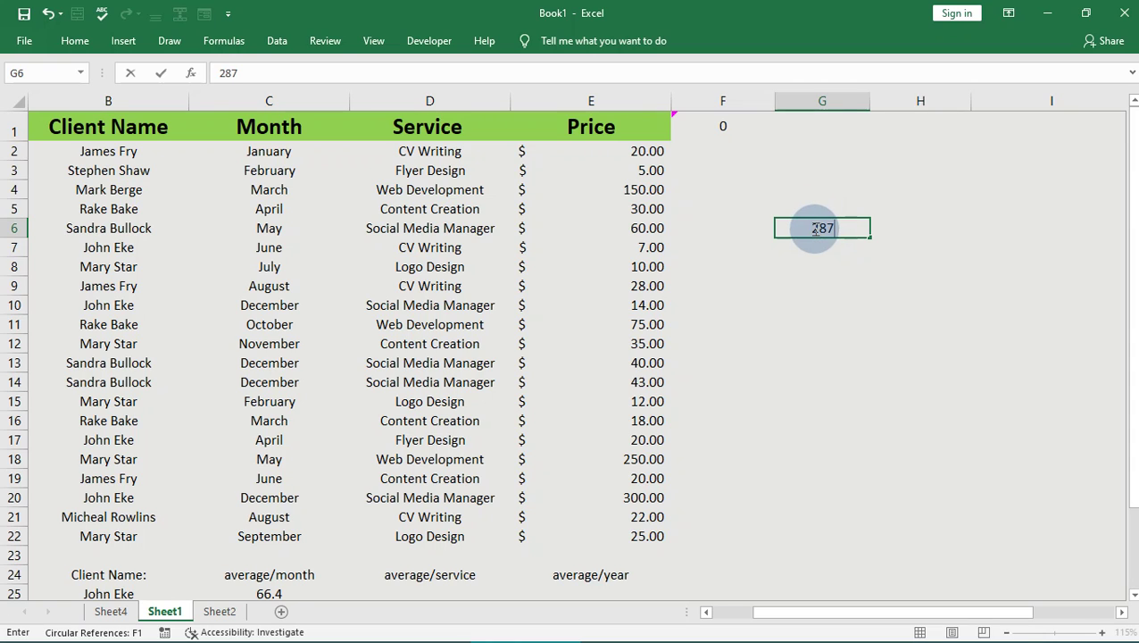
key("F2")
type("=")
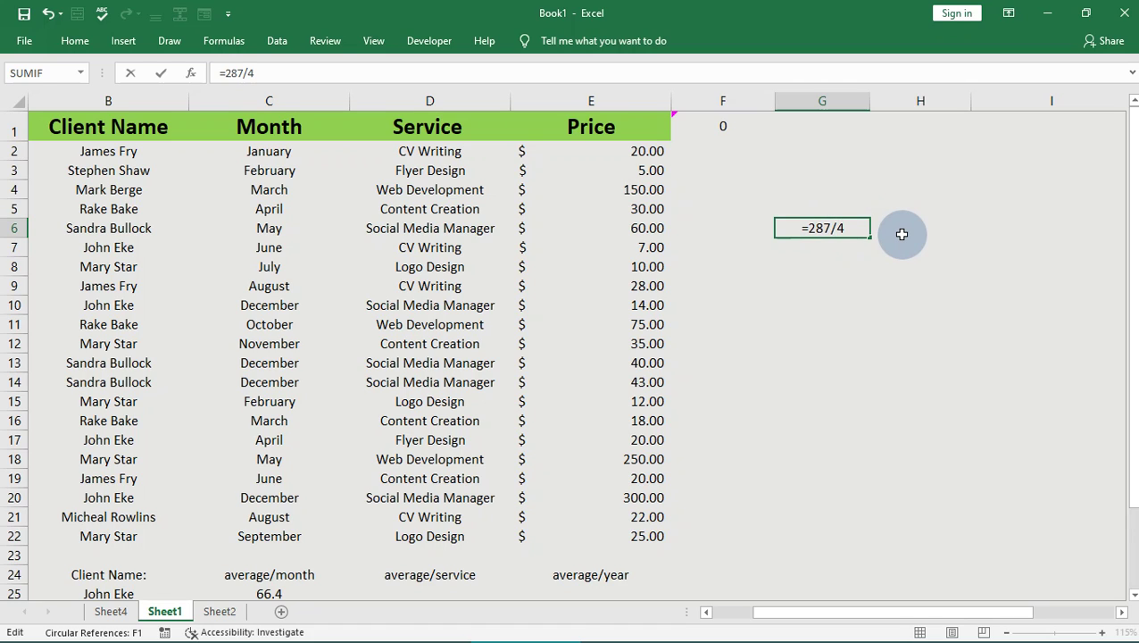
key("Return")
scroll(770, 282, "down", 1)
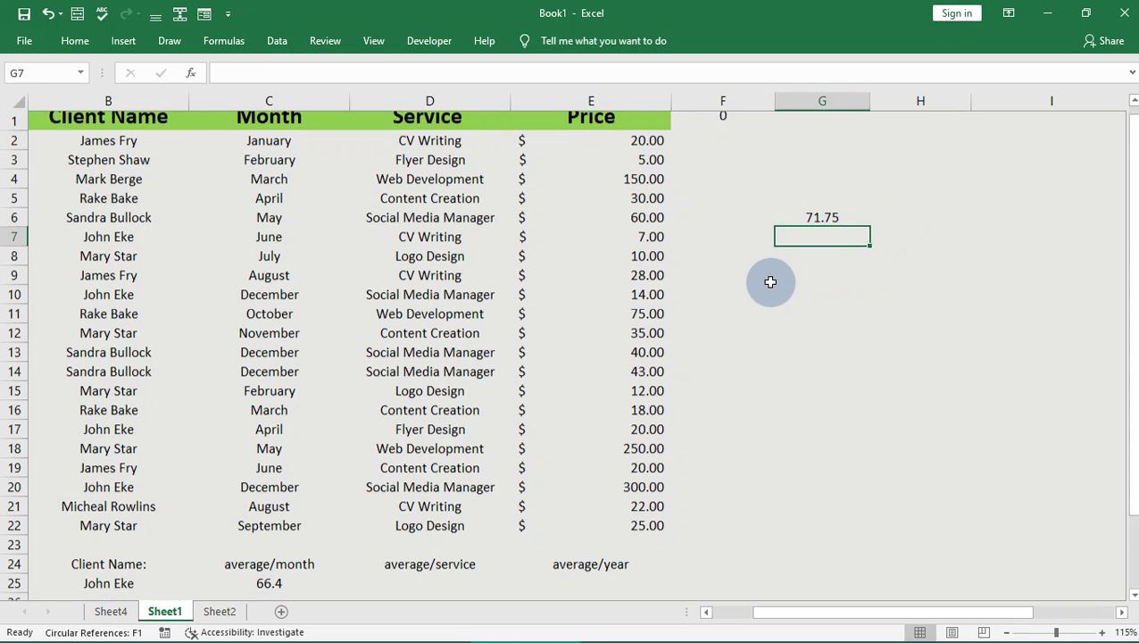
Recheck the formula in G6 against the same client's prices in rows 22, 18, 15, 12 and 8.
scroll(786, 268, "down", 1)
scroll(799, 254, "up", 1)
left_click(841, 225)
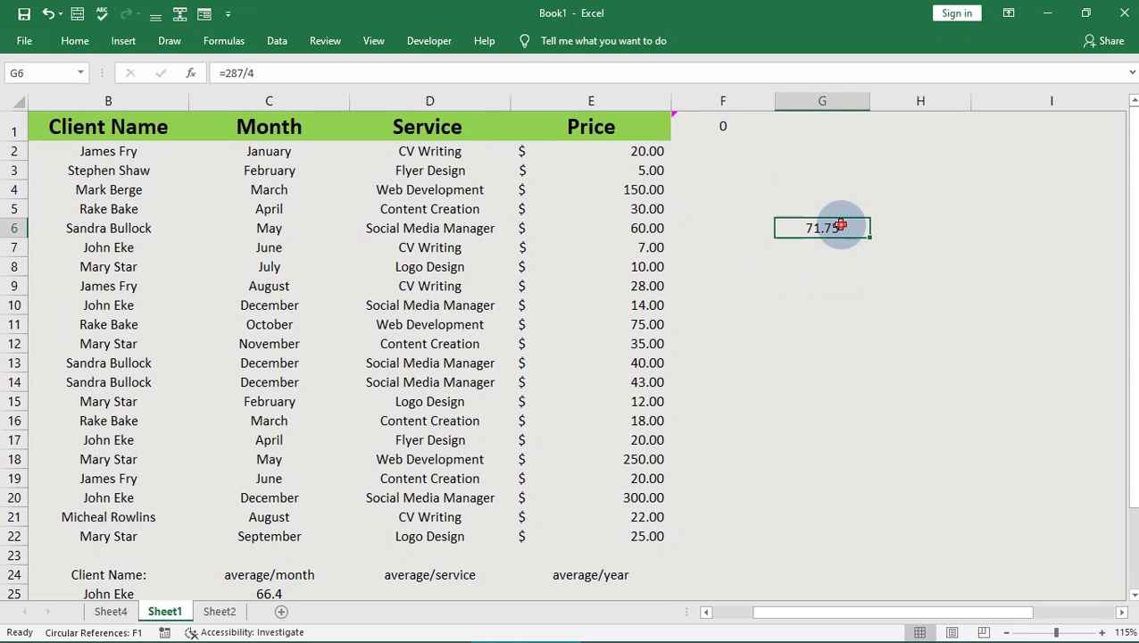
double_click(840, 225)
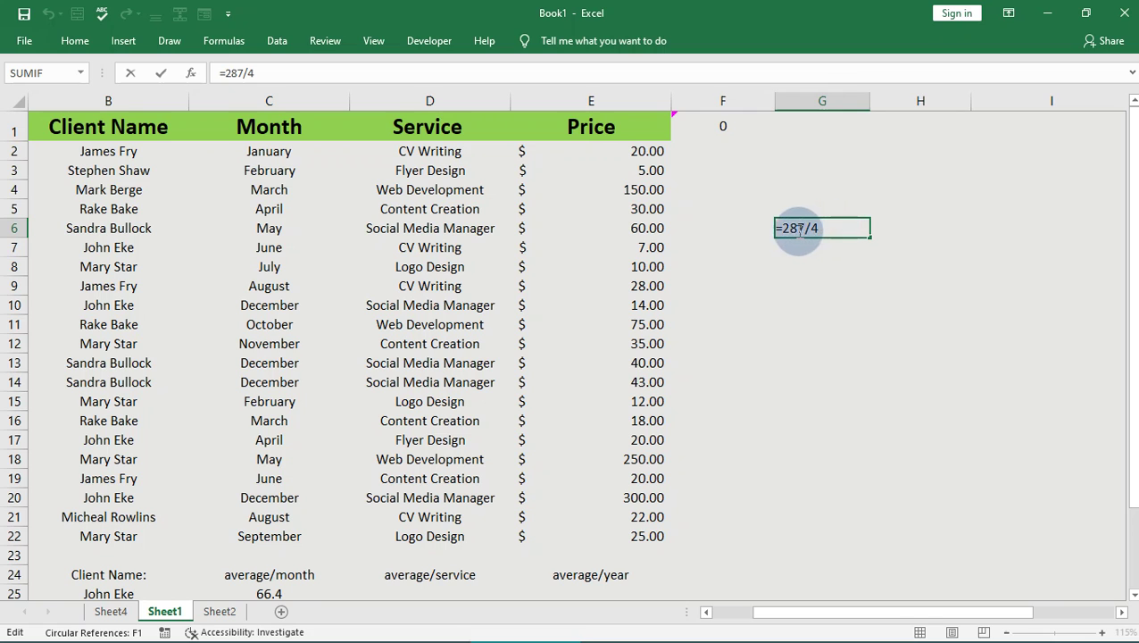
scroll(157, 290, "down", 1)
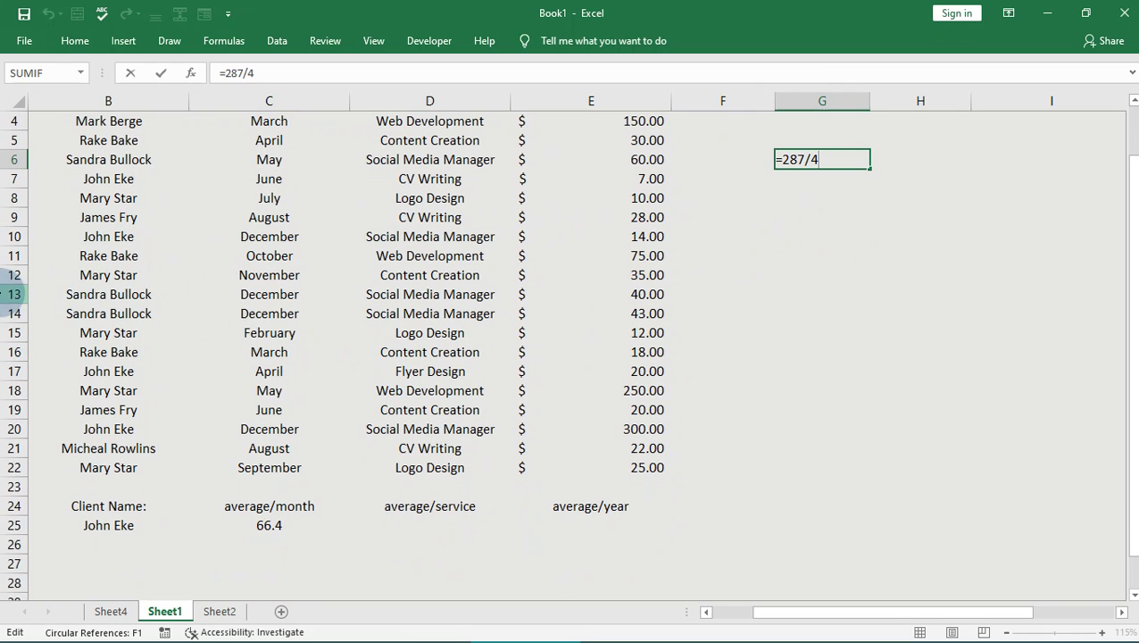
left_click(15, 275)
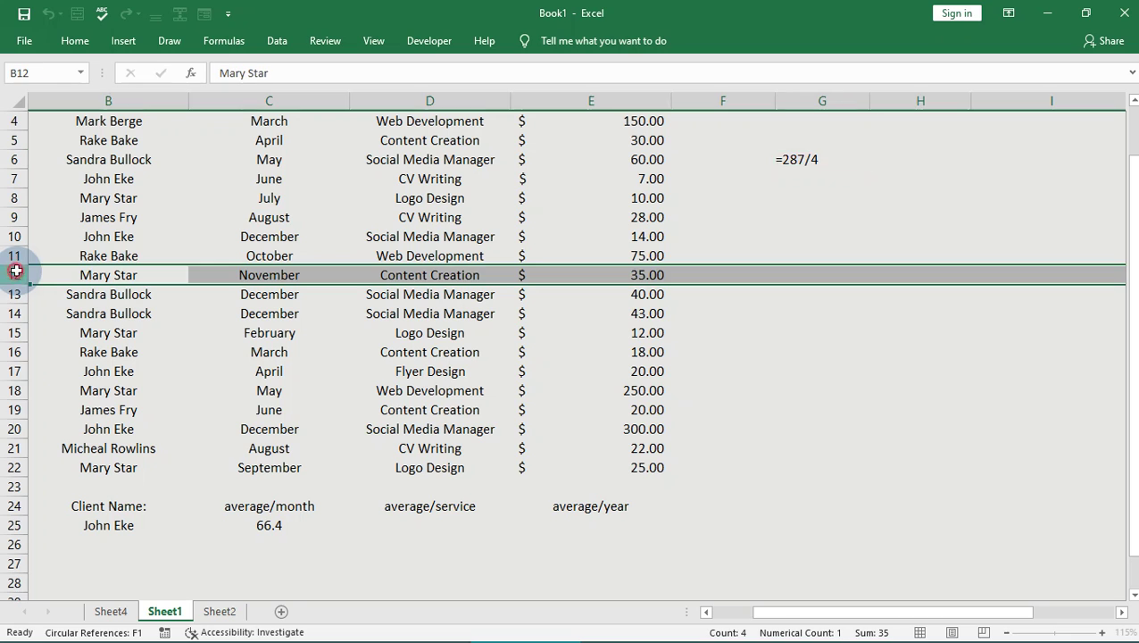
left_click(10, 465)
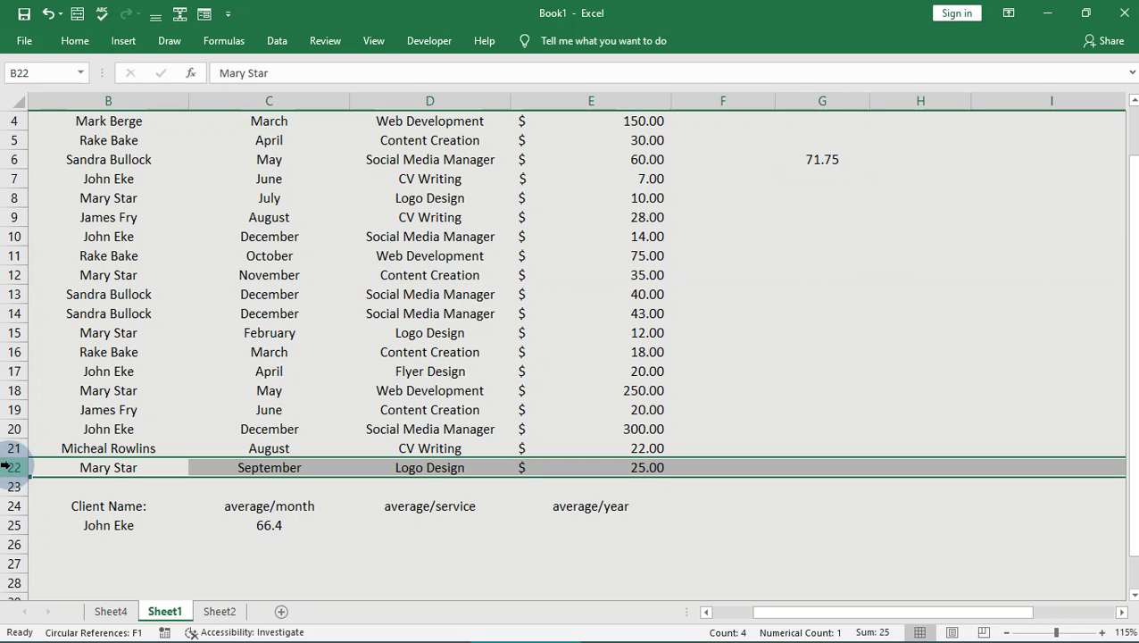
left_click(5, 392)
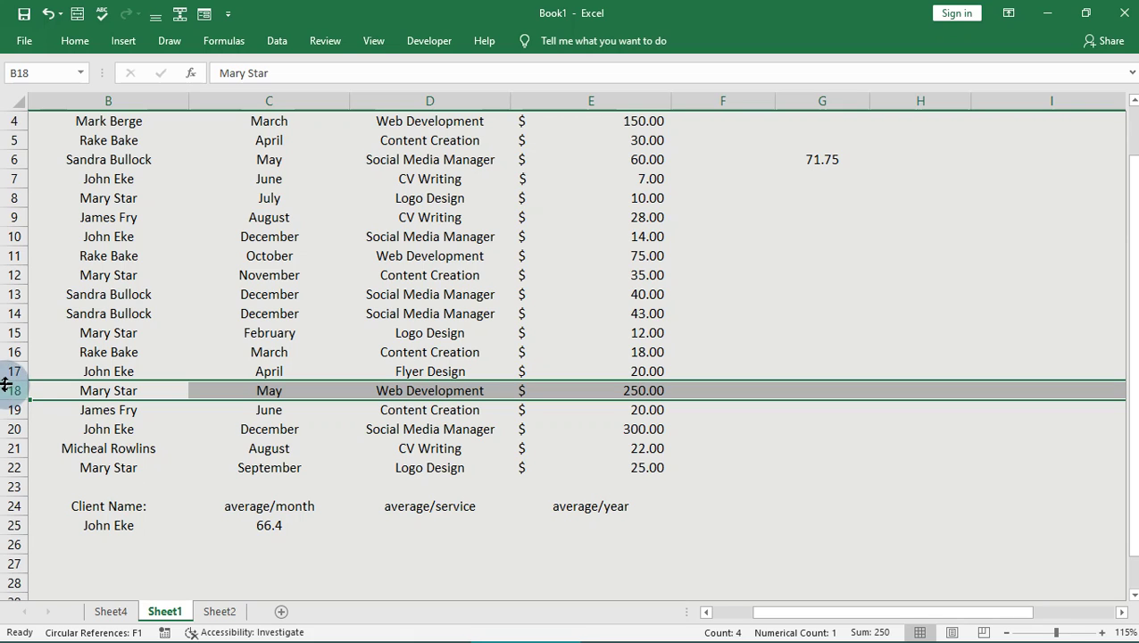
left_click(13, 332)
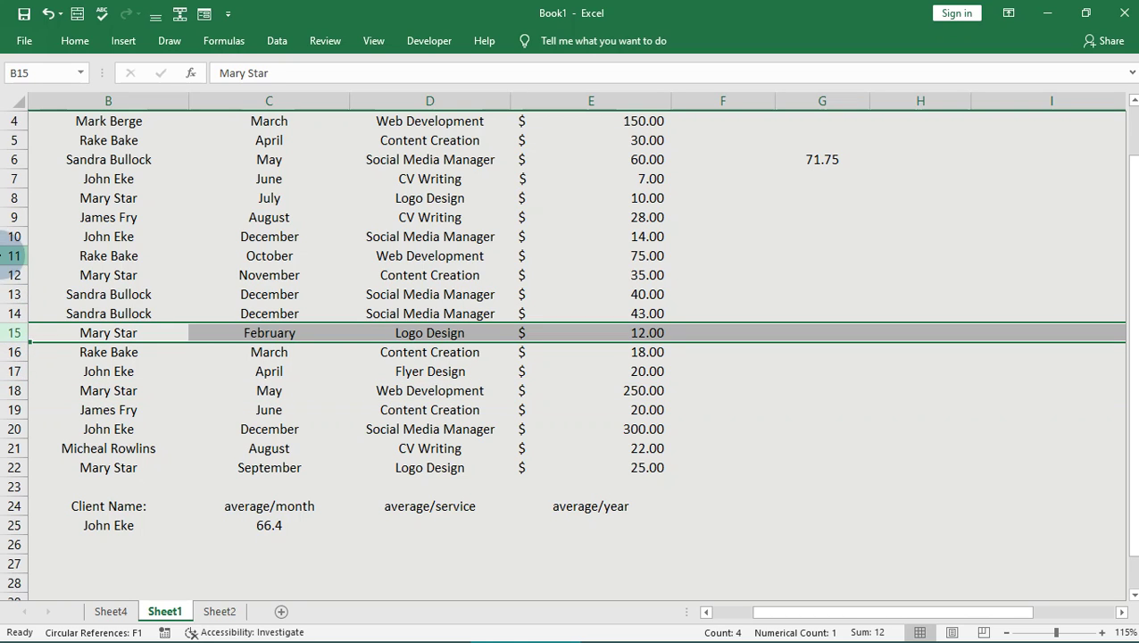
left_click(13, 275)
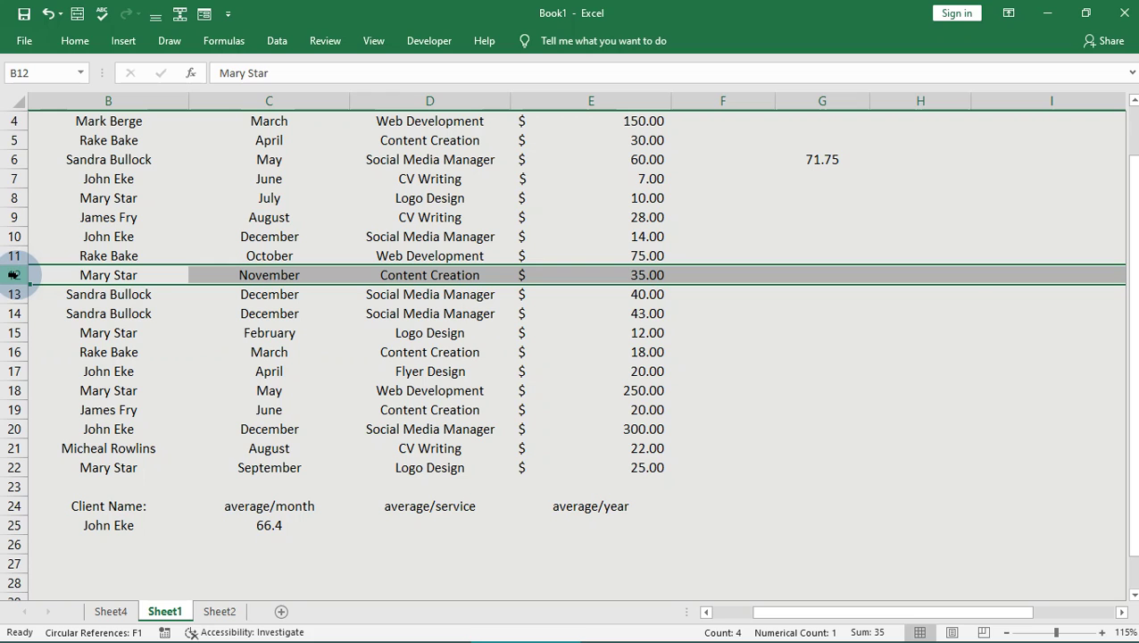
left_click(18, 198)
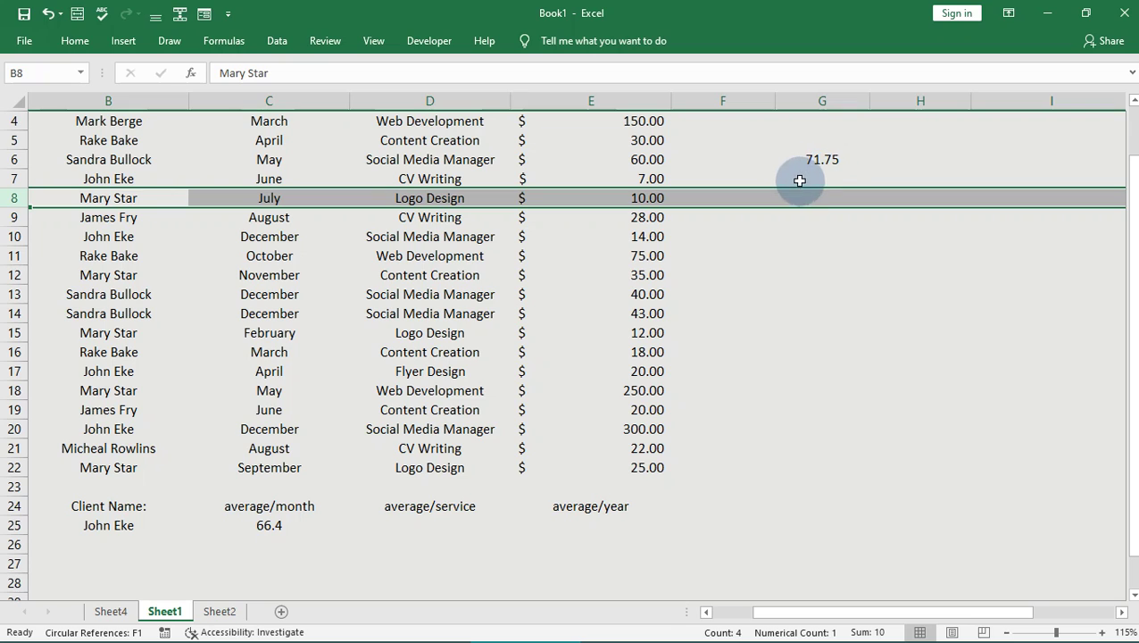
Replace the manual average formula in cell G6 with =323/4.
left_click(830, 160)
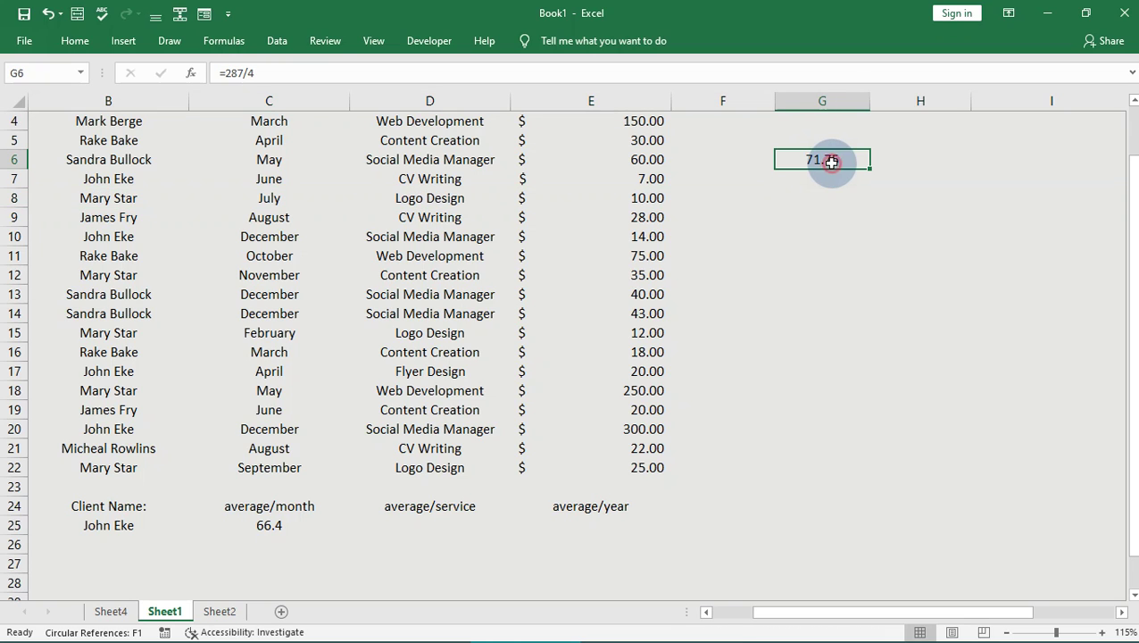
double_click(831, 161)
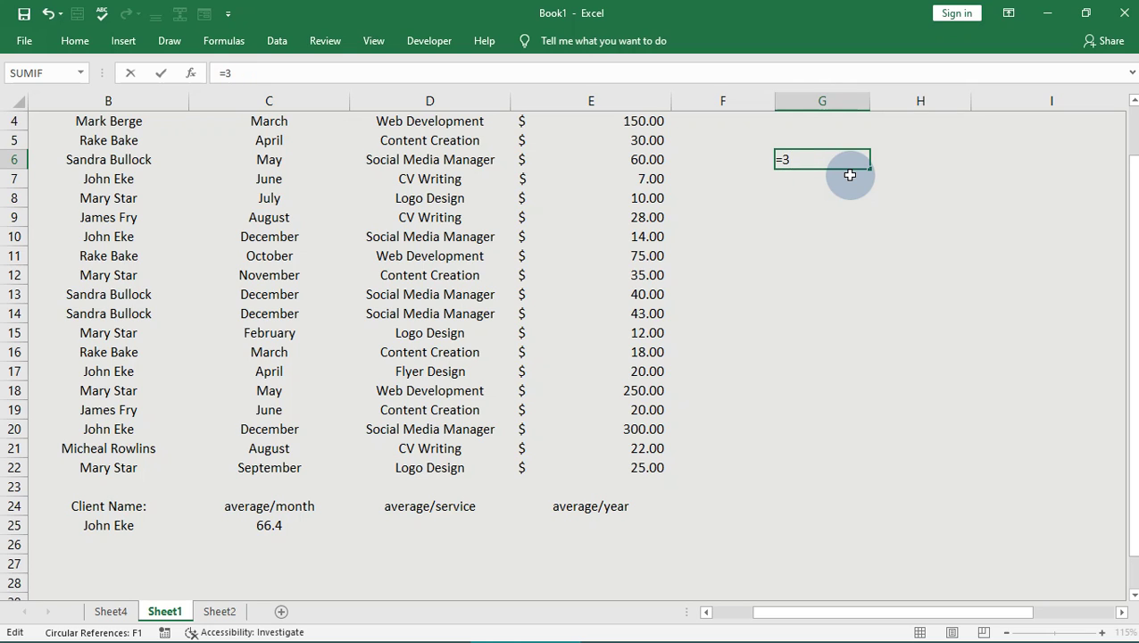
type("323/4")
key("Return")
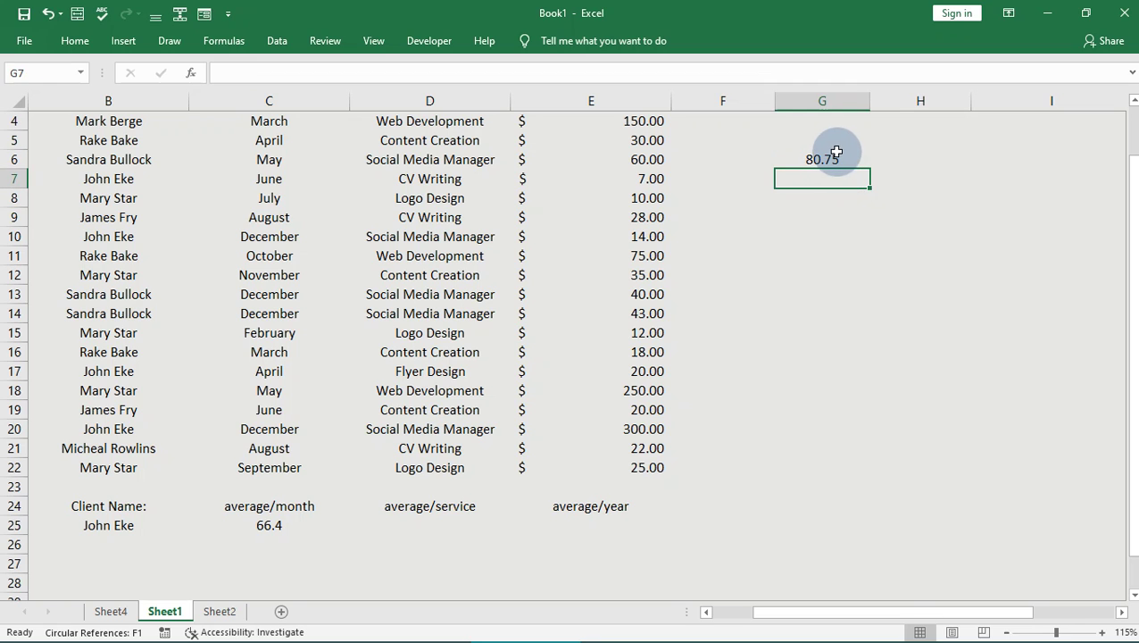
left_click(835, 153)
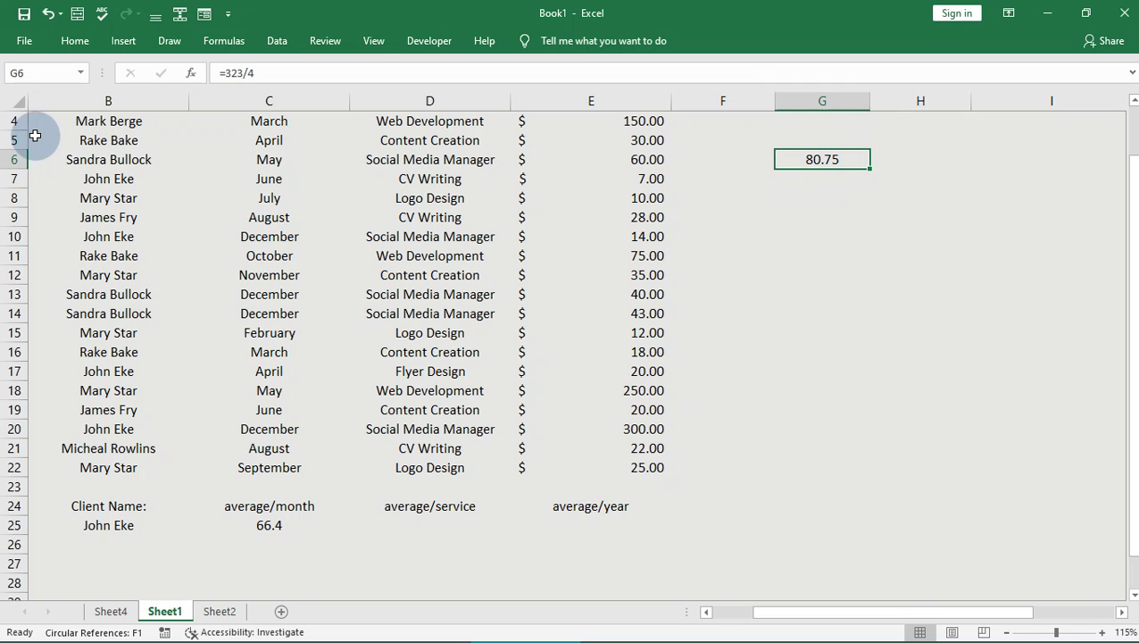
Change the divisor of the manual average in cell G6 so the formula is =323/5.
scroll(35, 134, "up", 1)
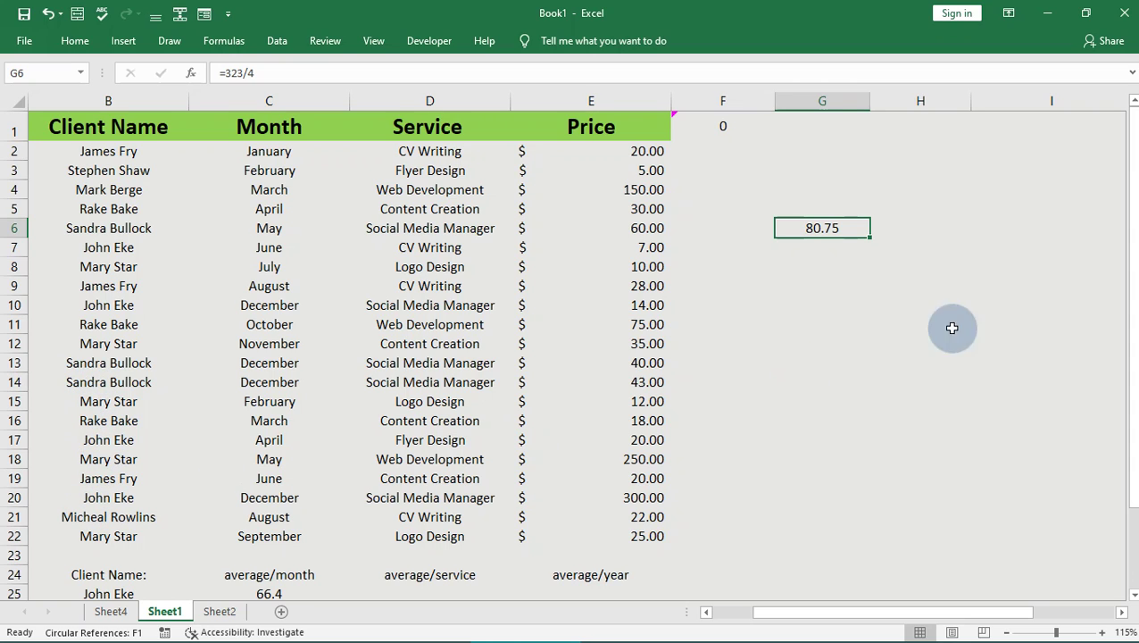
double_click(831, 228)
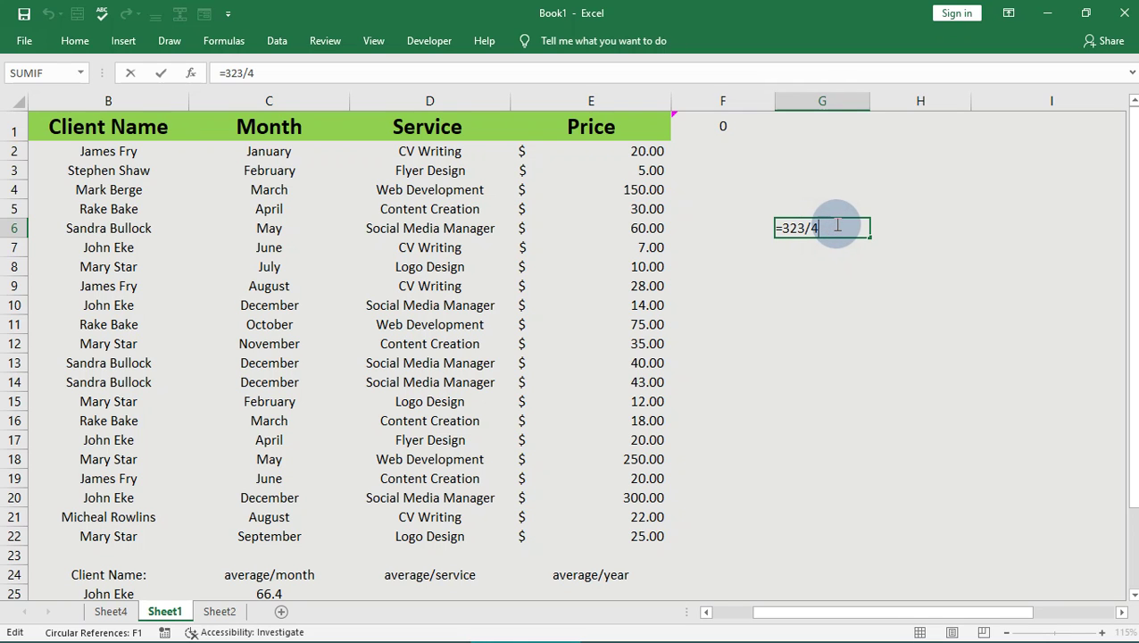
key("BackSpace")
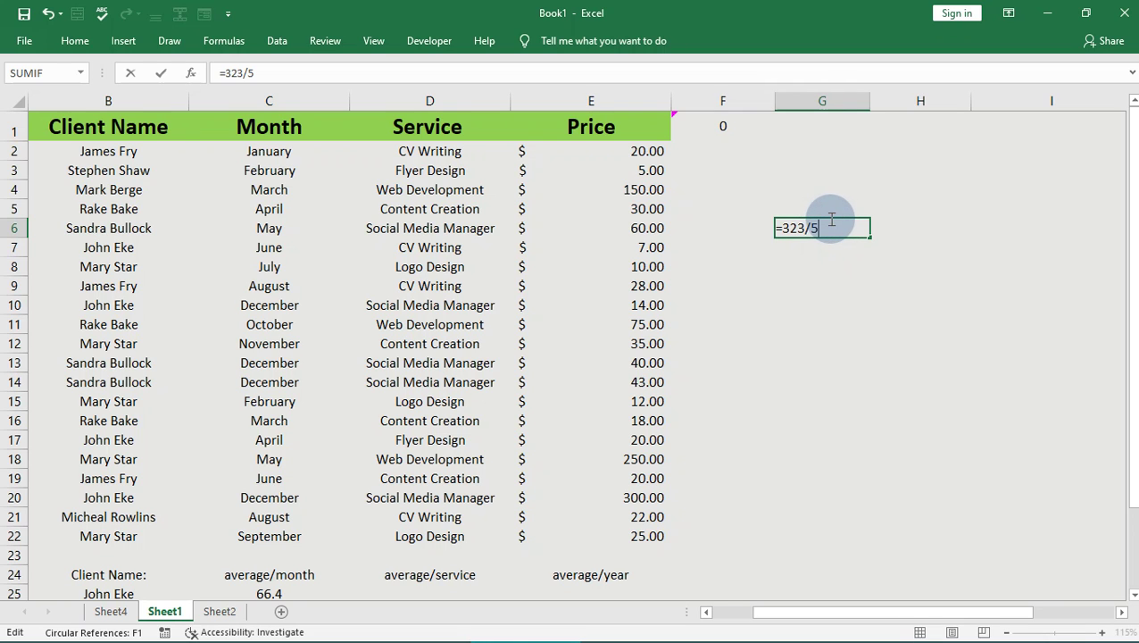
key("Return")
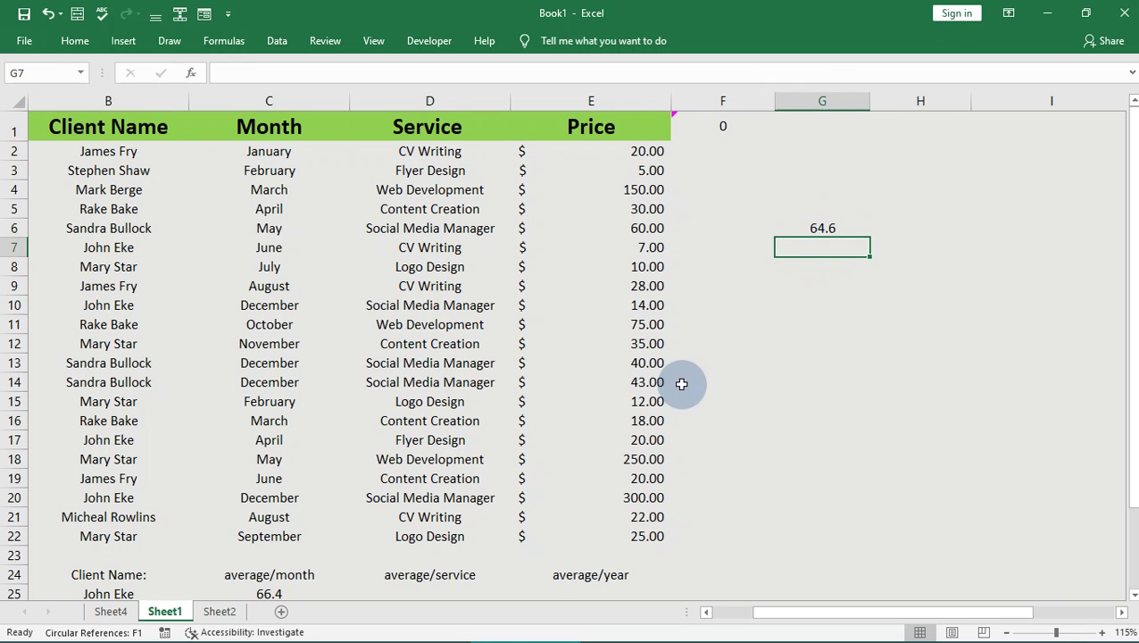
scroll(660, 382, "down", 1)
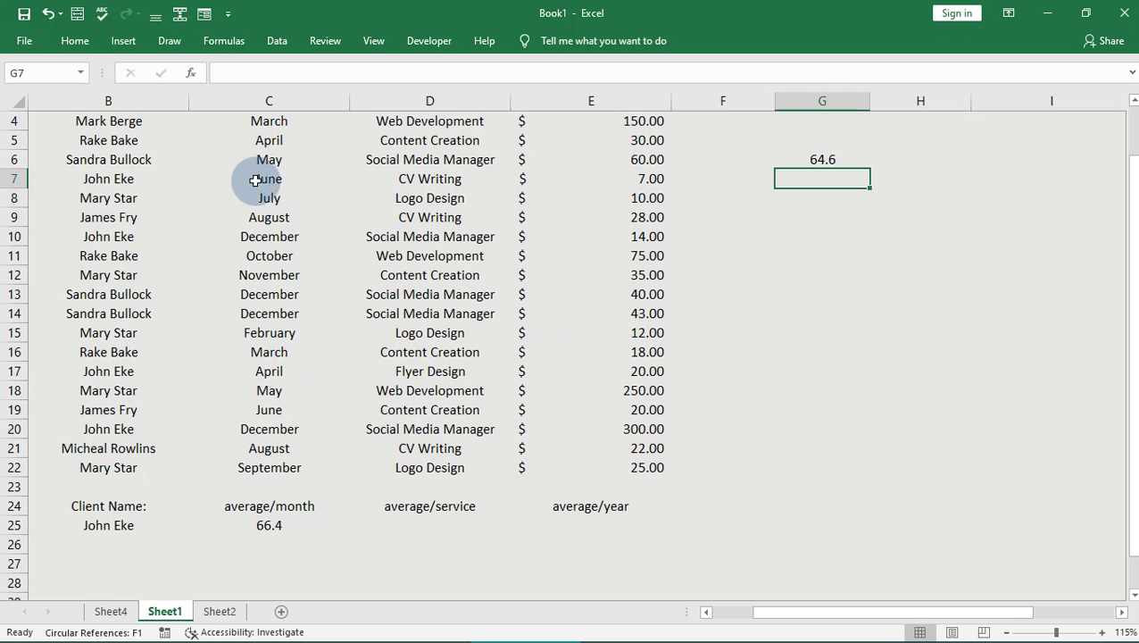
scroll(256, 181, "up", 1)
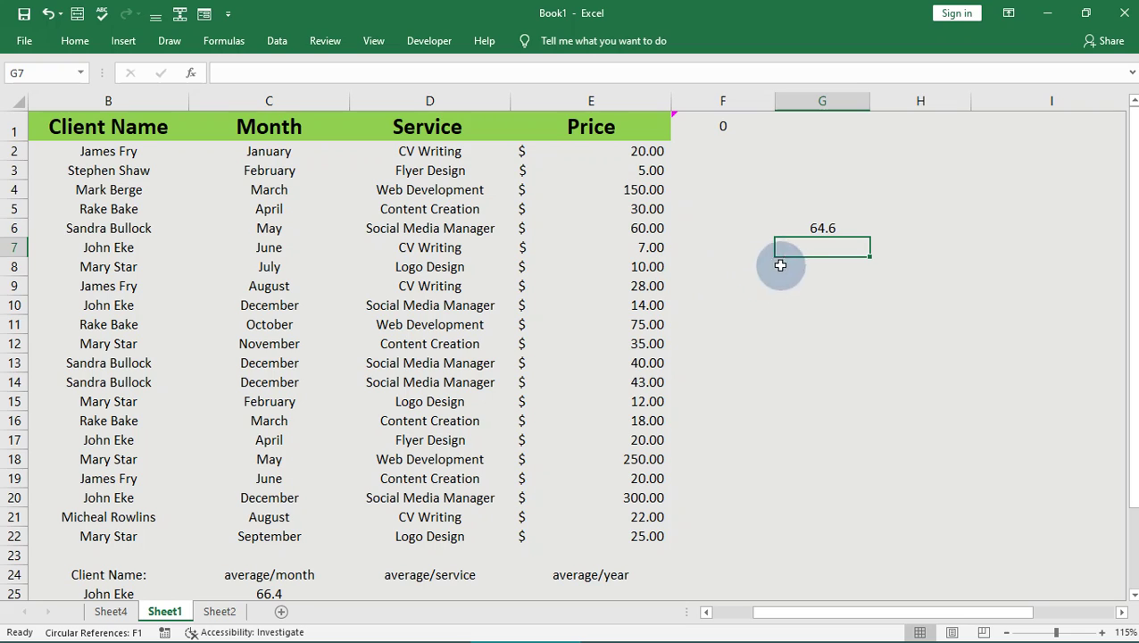
Delete the manual average formula from cell G6.
left_click(809, 226)
double_click(828, 225)
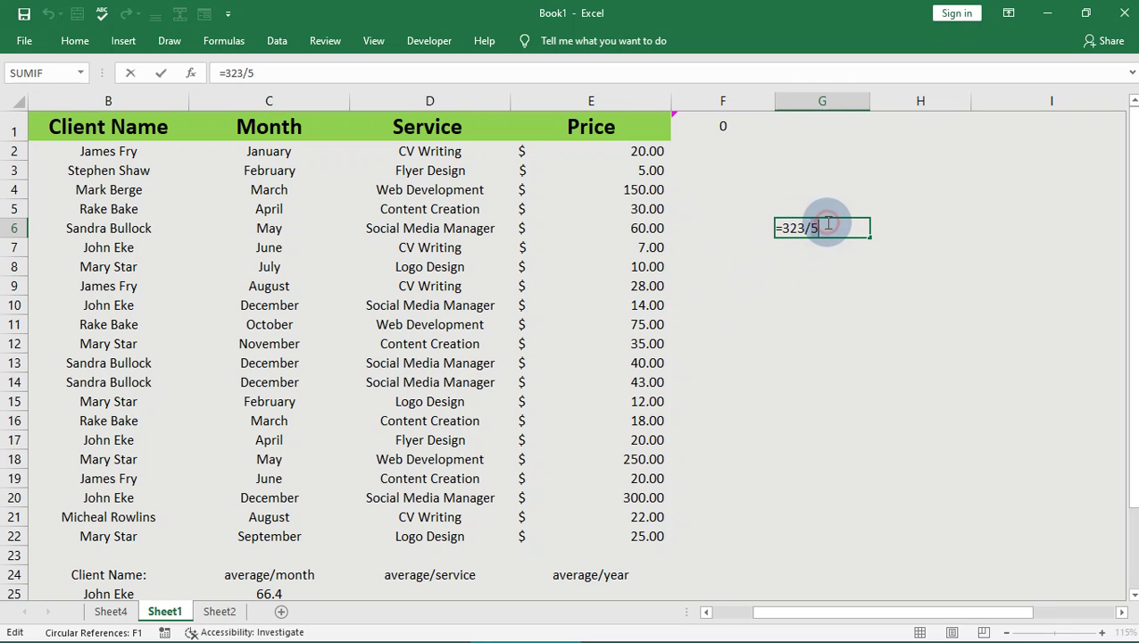
key("BackSpace")
key("BackSpace")
key("BackSpace")
key("BackSpace")
key("BackSpace")
key("BackSpace")
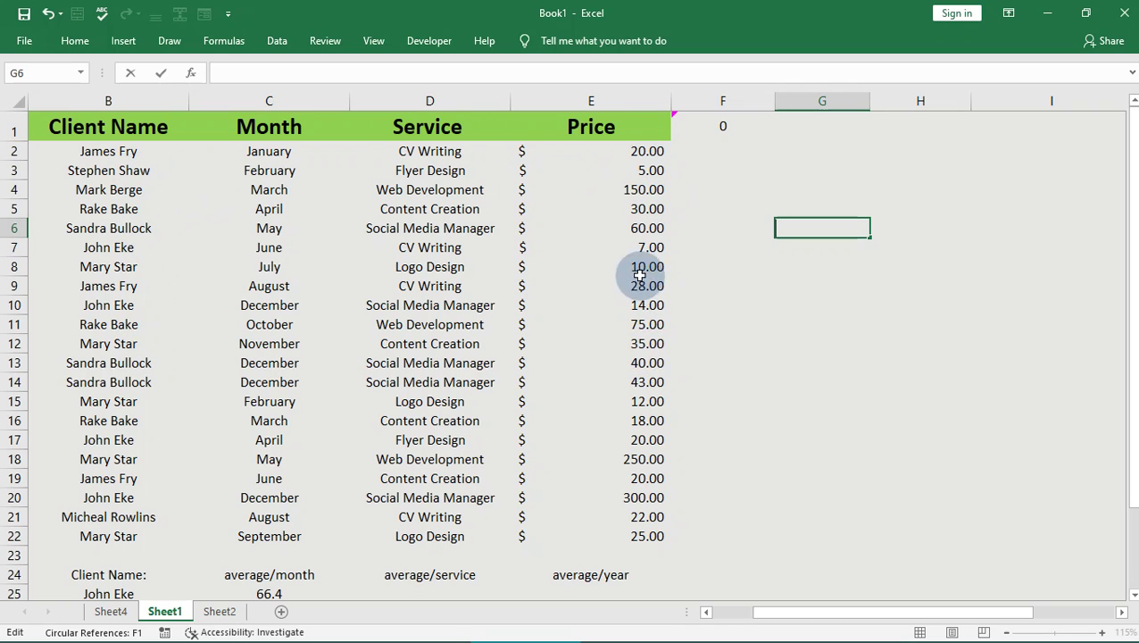
Enter the sample sum 3+4+4+5 as text in cell F10.
left_click(731, 306)
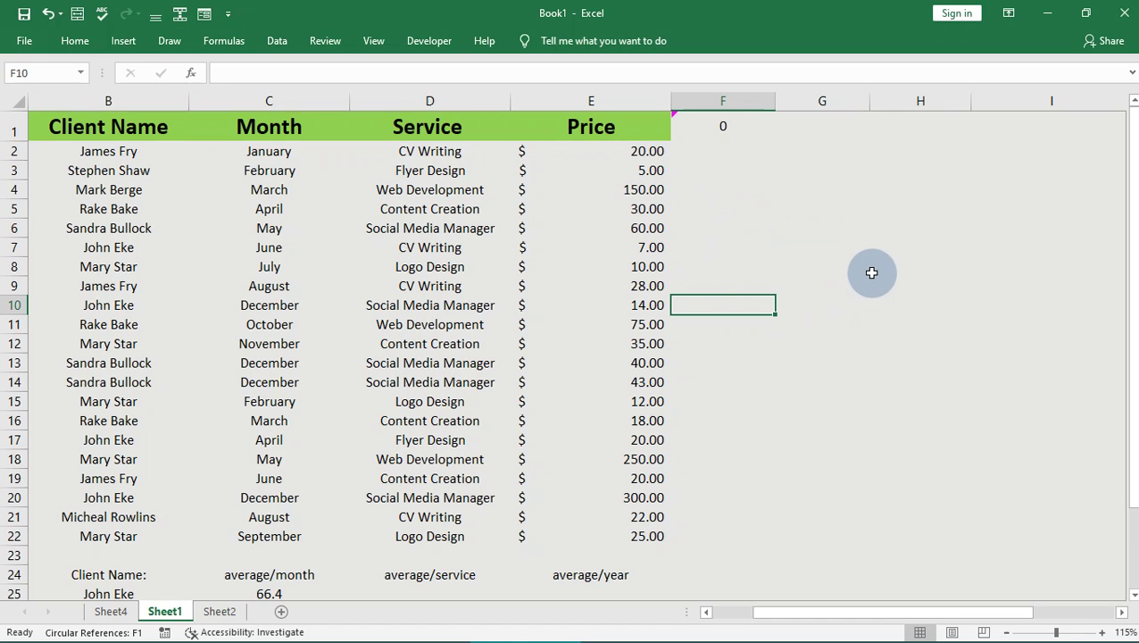
type("3+4+")
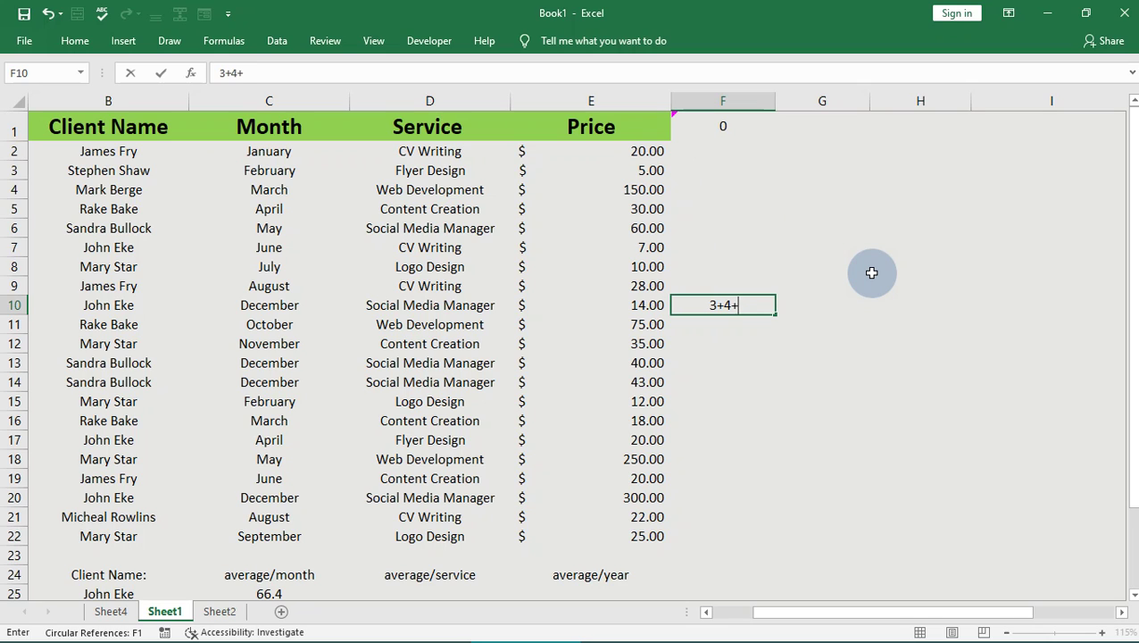
type("4+5")
left_click(794, 304)
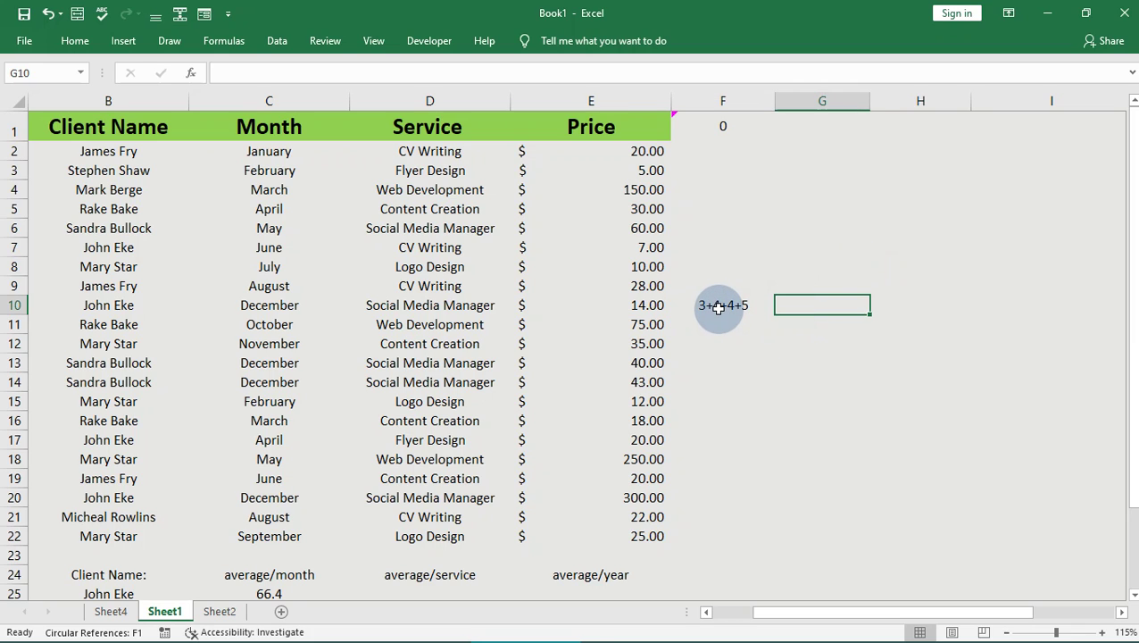
Enter 16/4 in cell G10 and turn it into the formula =16/4.
double_click(802, 305)
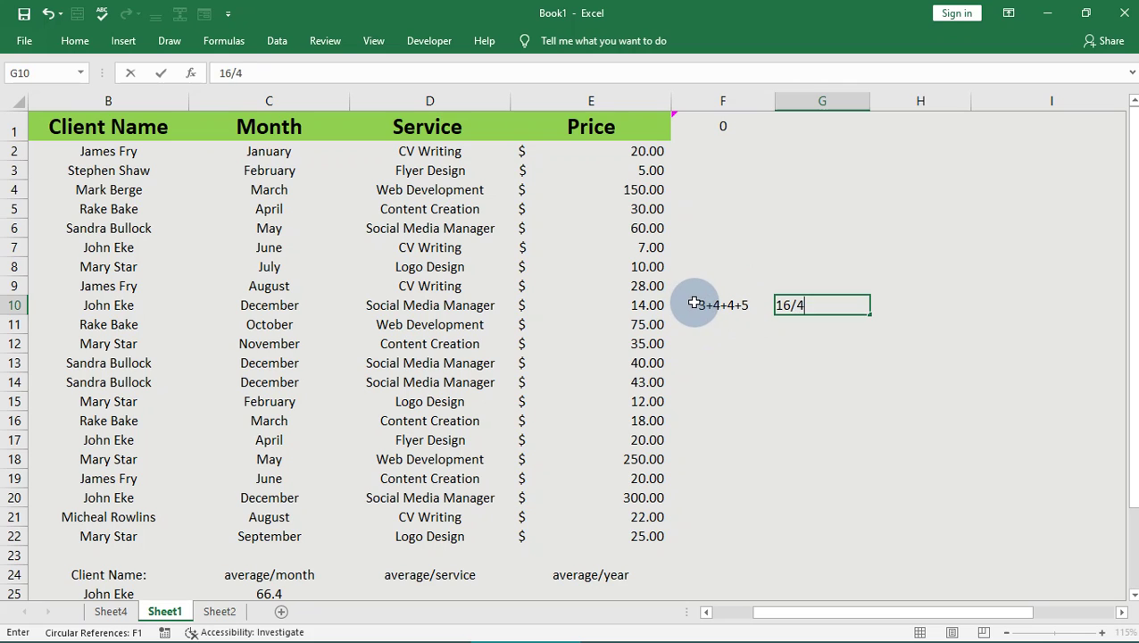
key("Return")
left_click(834, 304)
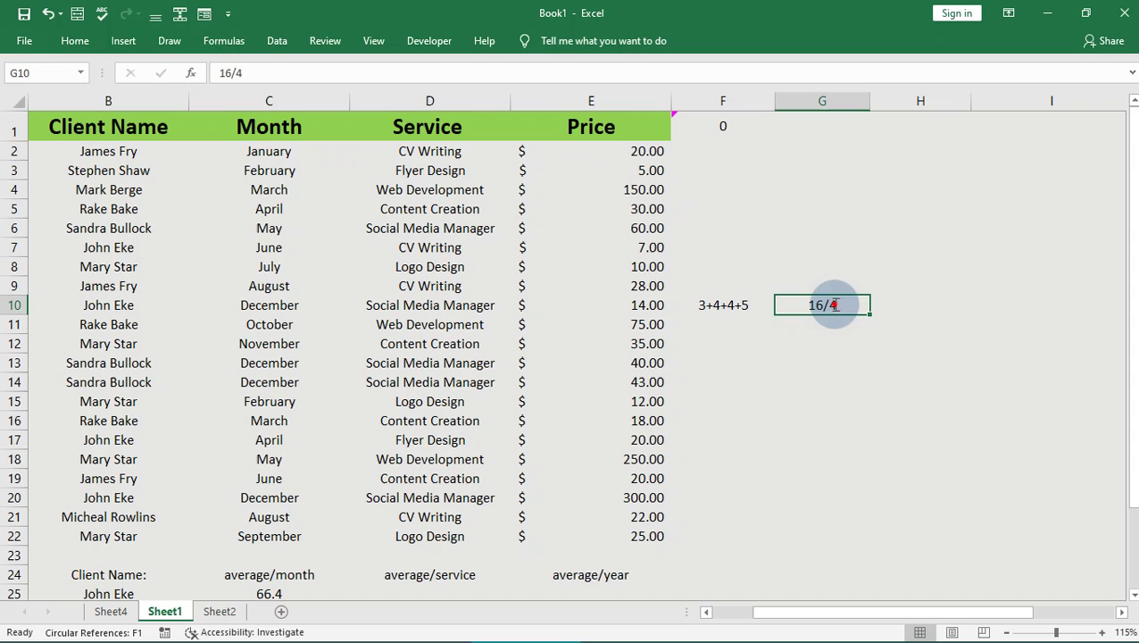
double_click(834, 304)
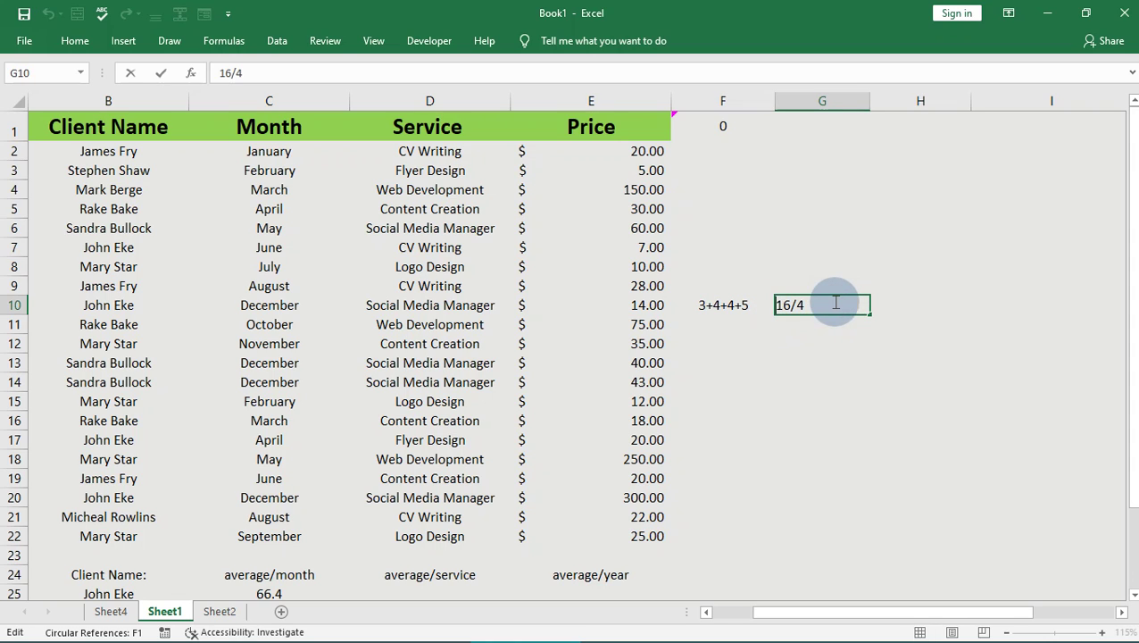
key("Home")
type("=")
key("Return")
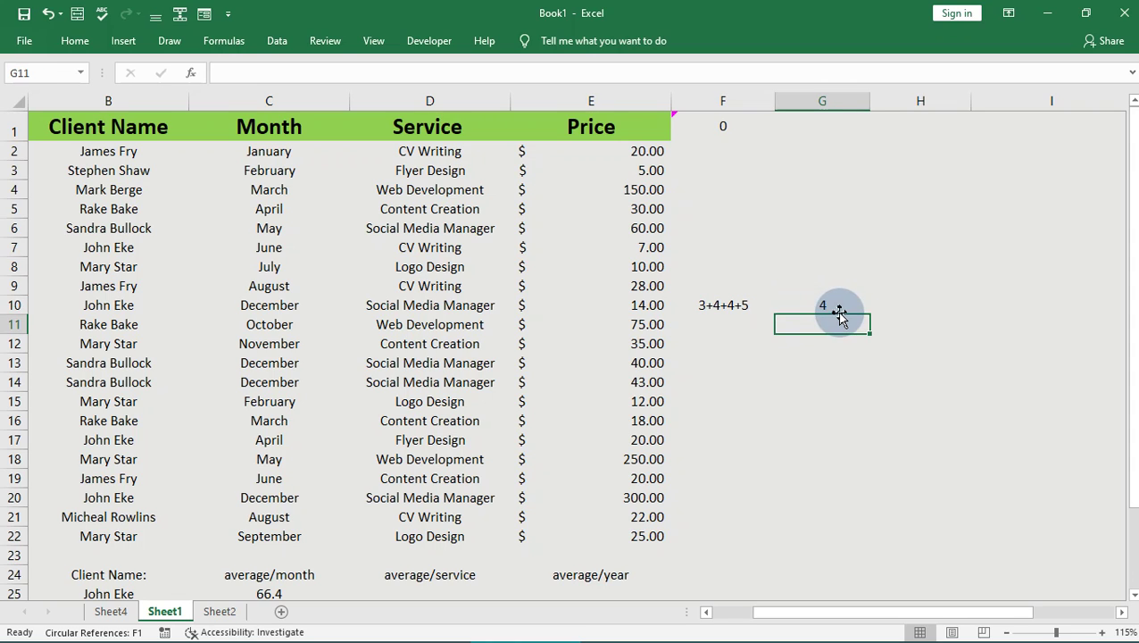
left_click(830, 306)
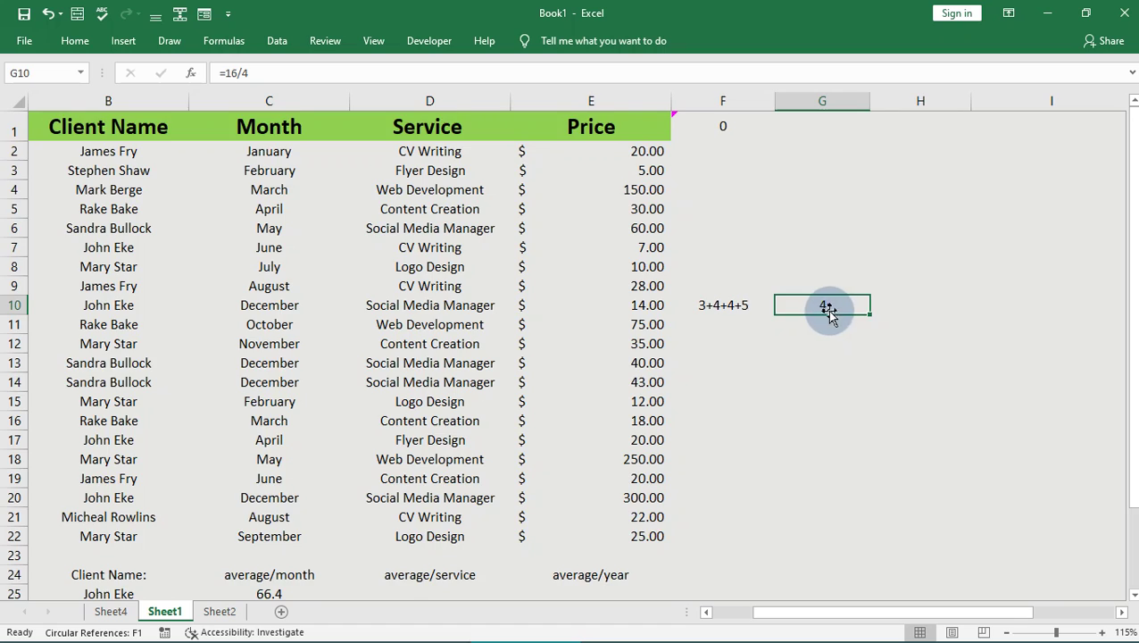
scroll(804, 309, "down", 1)
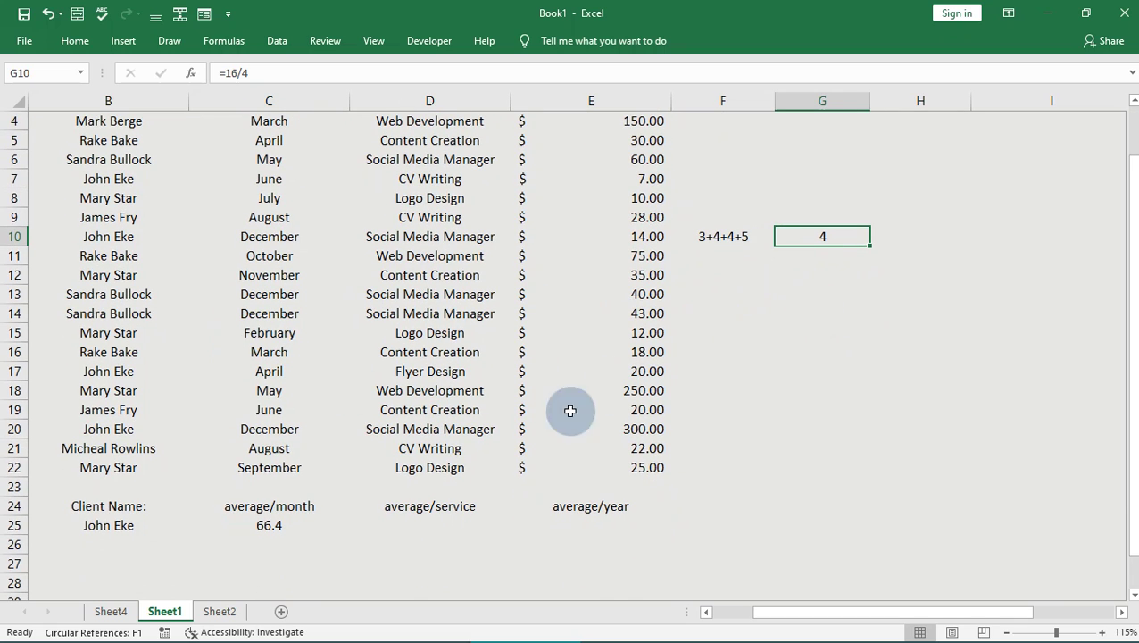
left_click(279, 524)
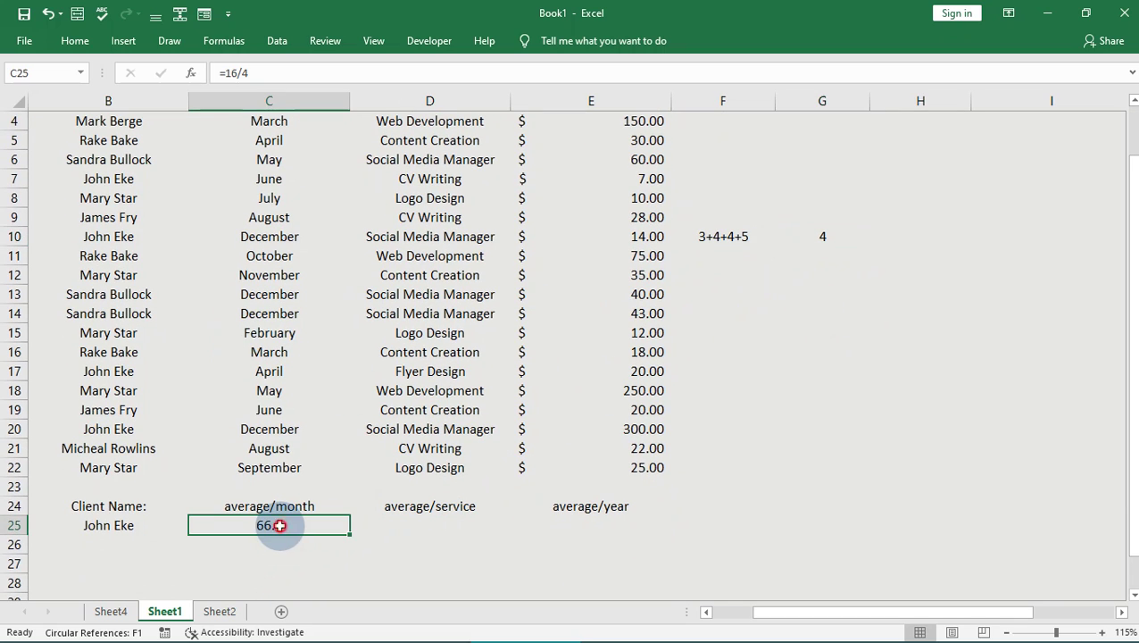
double_click(386, 522)
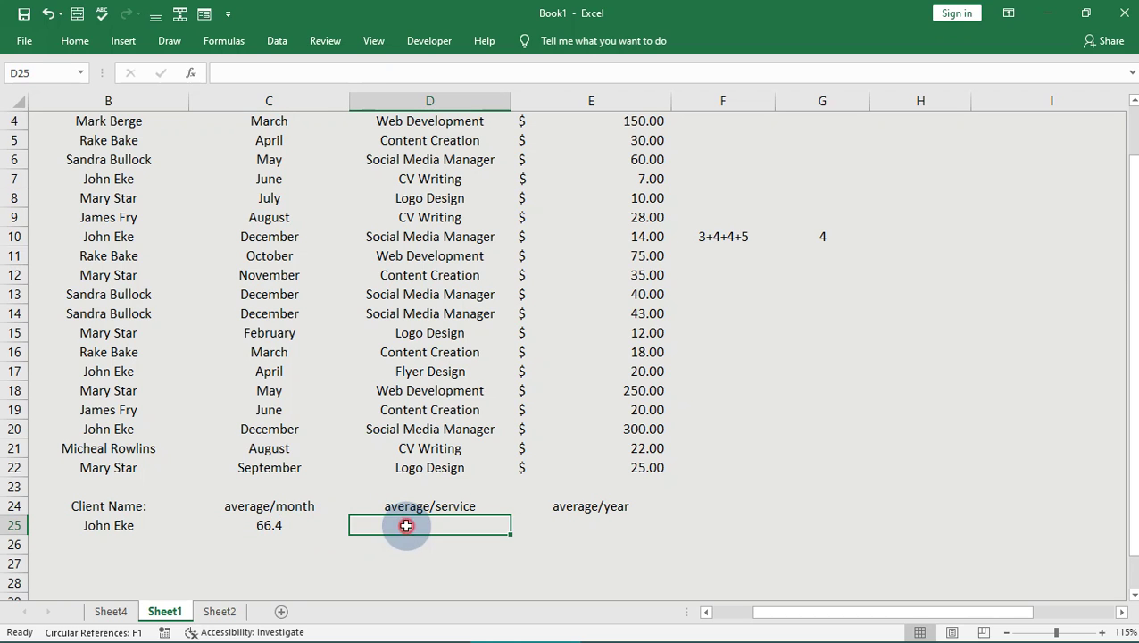
left_click(268, 542)
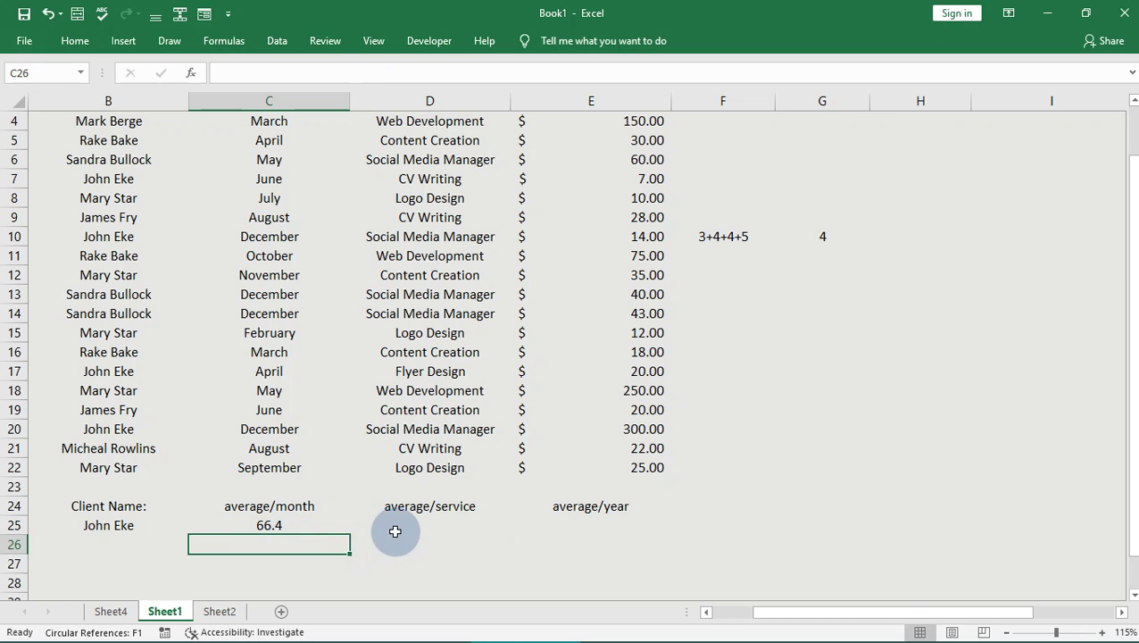
scroll(394, 531, "up", 1)
scroll(395, 531, "down", 1)
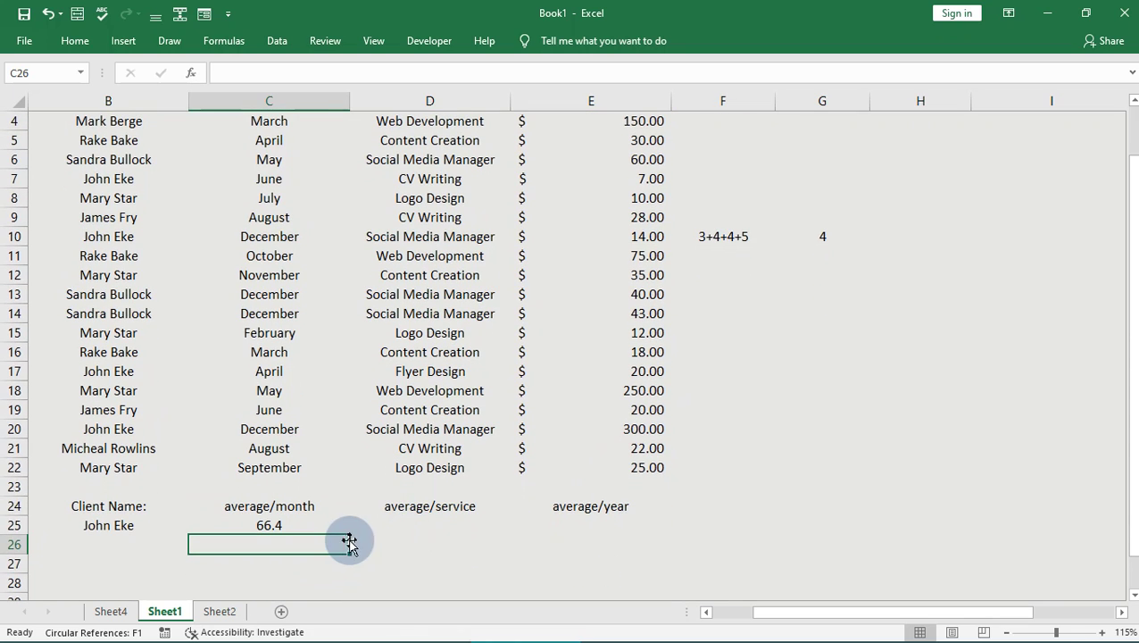
double_click(308, 545)
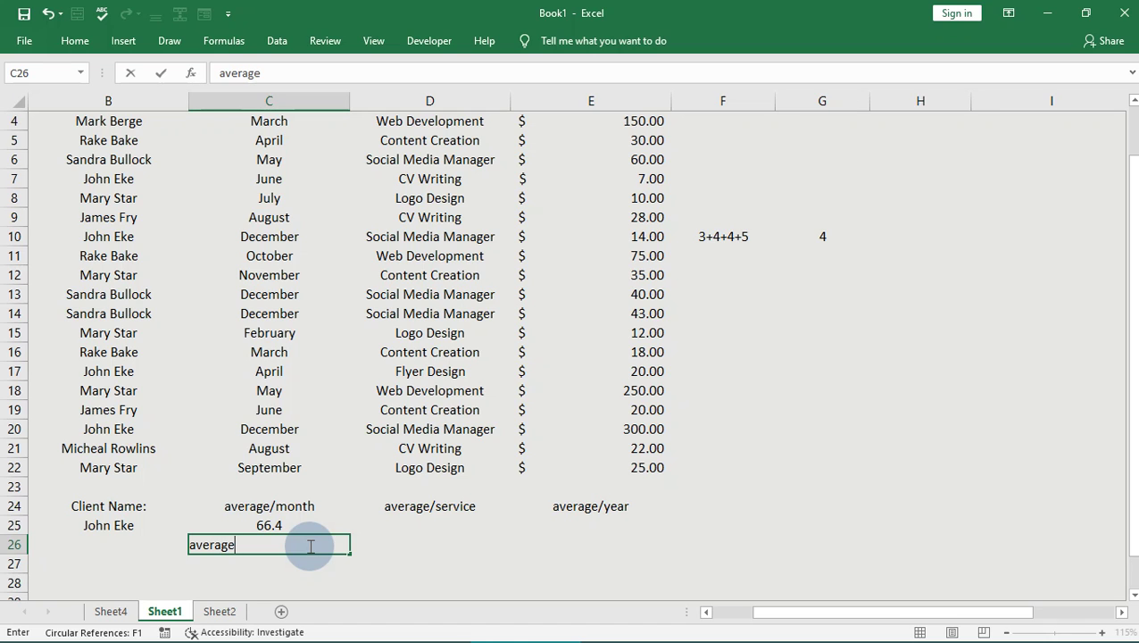
type("average")
key("BackSpace")
key("BackSpace")
key("BackSpace")
key("BackSpace")
key("BackSpace")
key("BackSpace")
key("BackSpace")
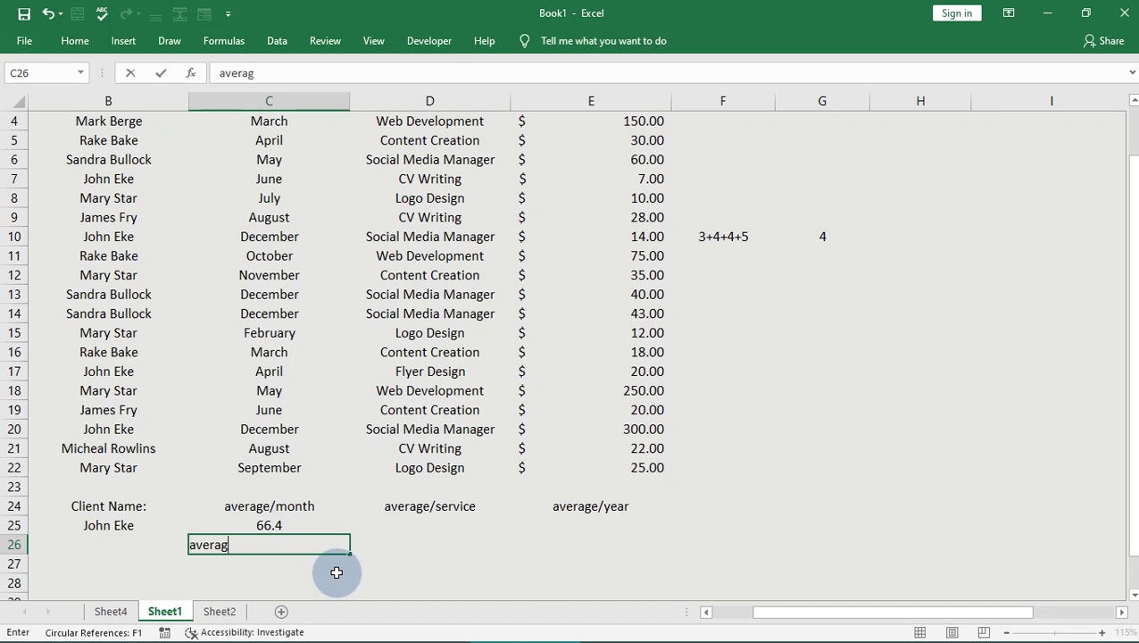
Start an AVERAGEIFS formula in cell D25 under average/service, with the prices E2:E22 as the average range.
left_click(433, 530)
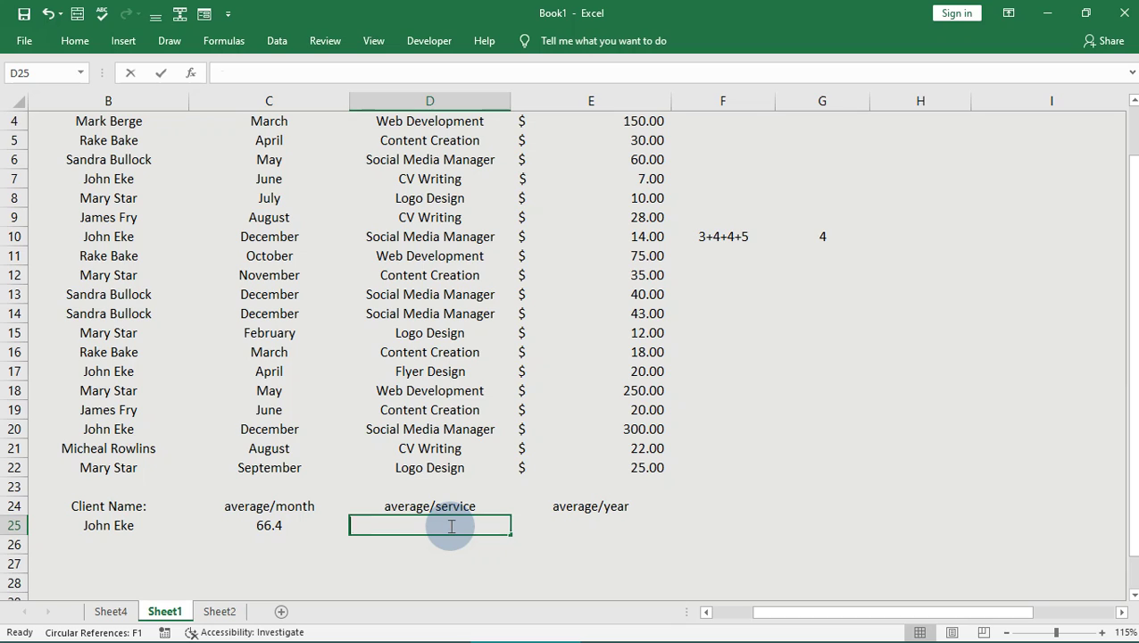
type("averageifs(")
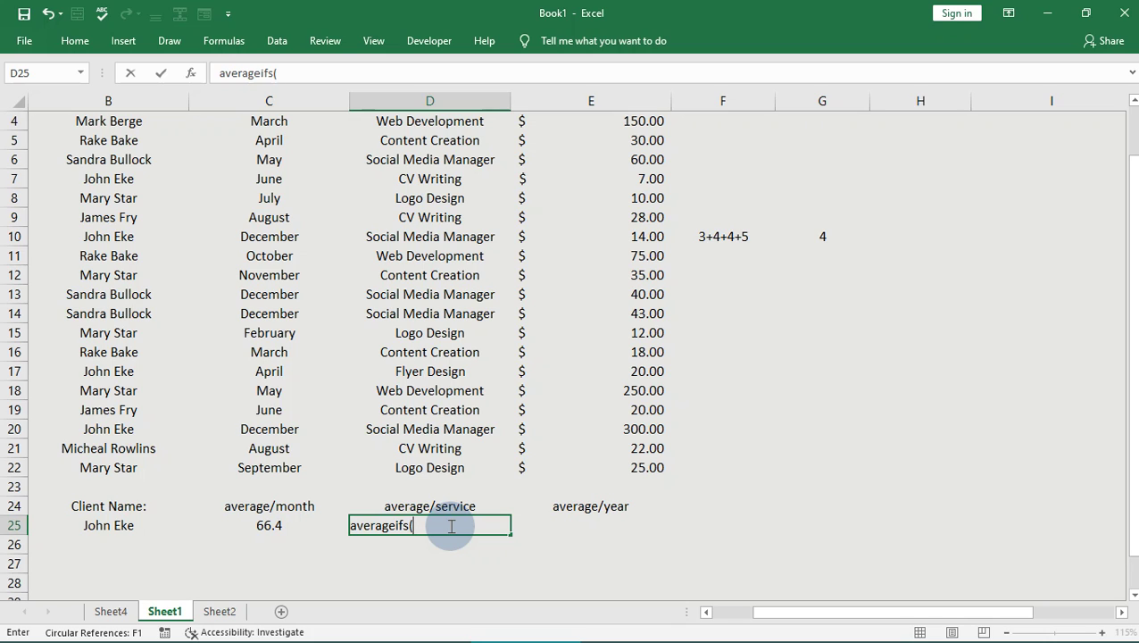
left_click(357, 526)
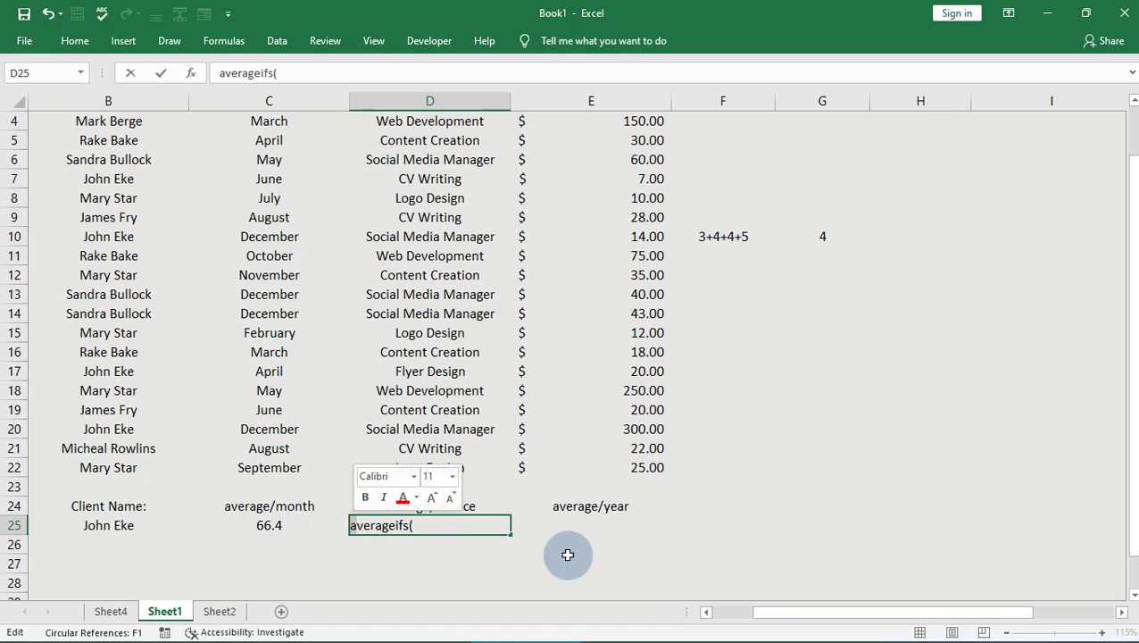
mouse_move(896, 639)
key("Home")
type("=")
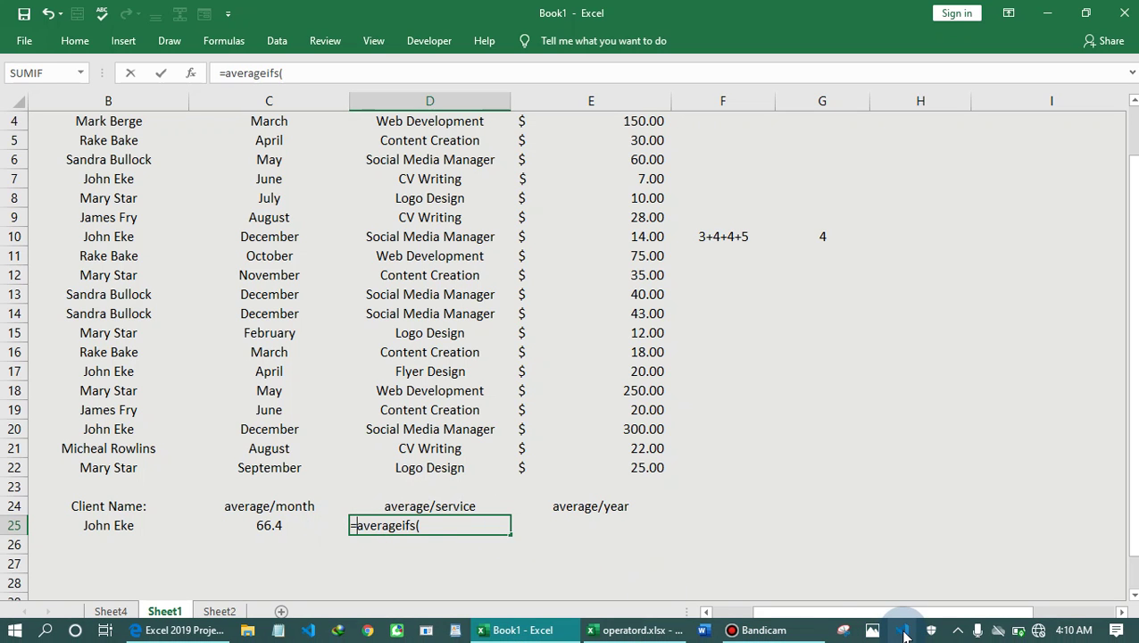
left_click(437, 527)
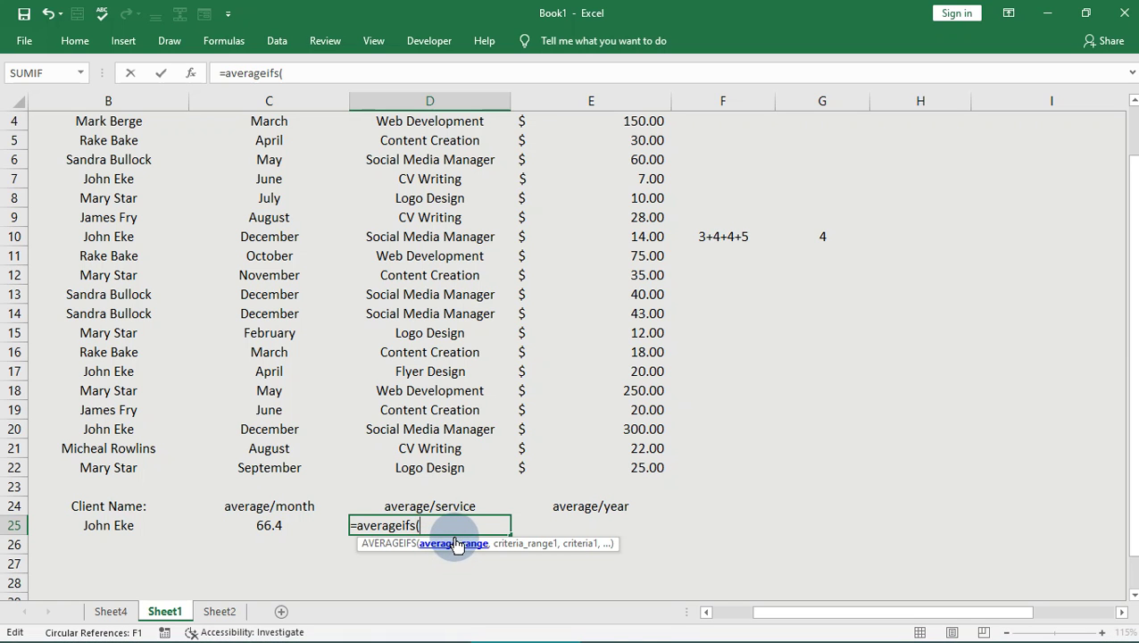
scroll(635, 152, "up", 1)
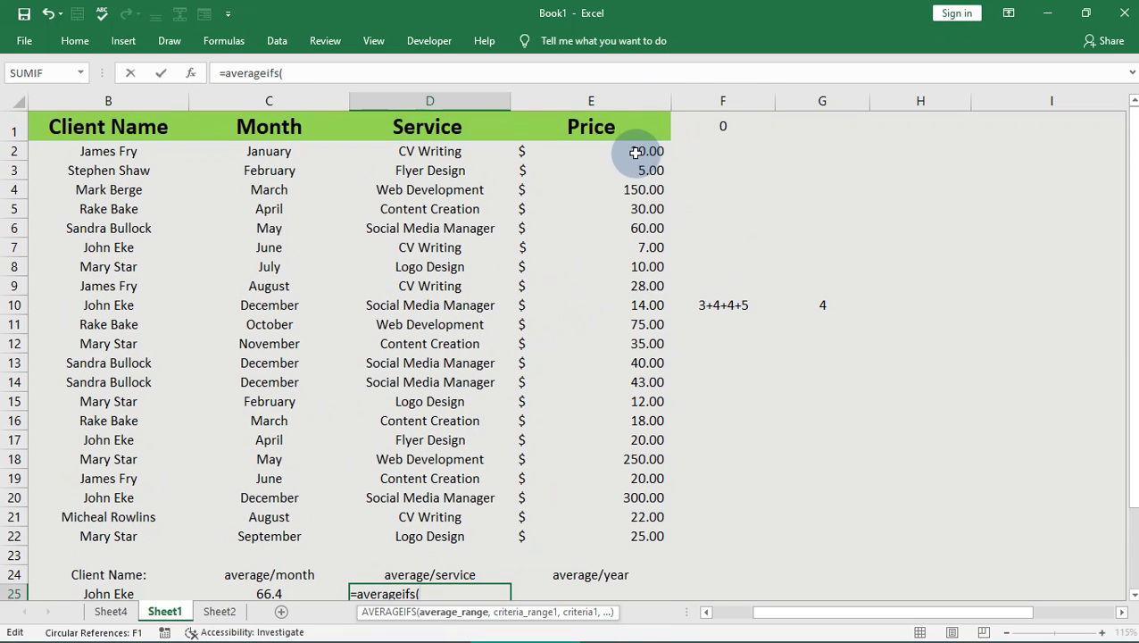
left_click_drag(634, 153, 650, 482)
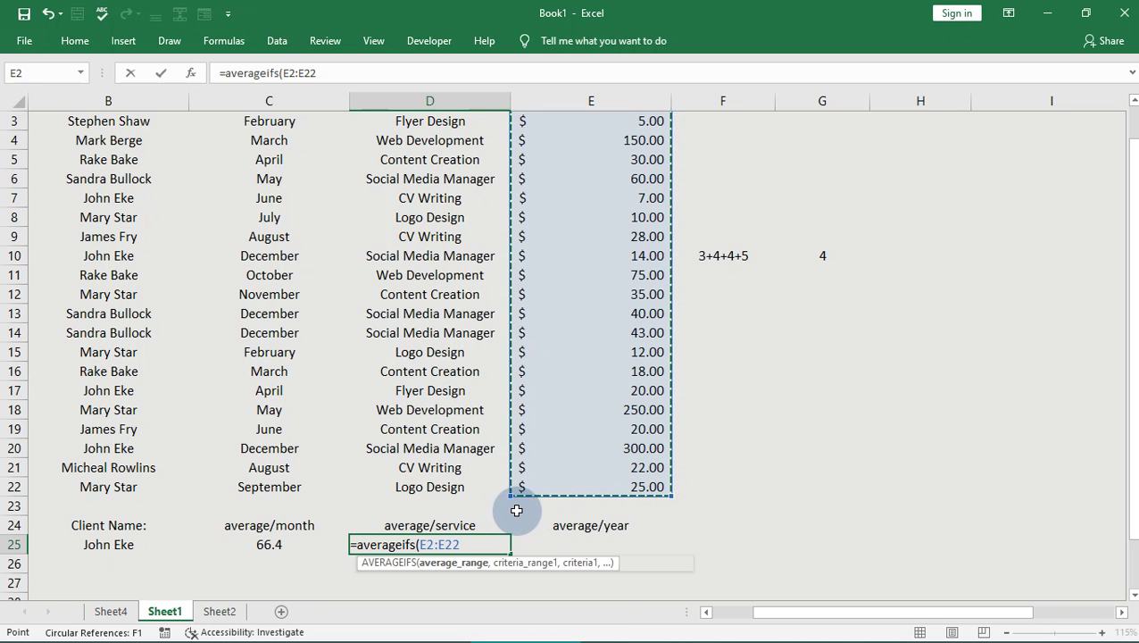
type(",")
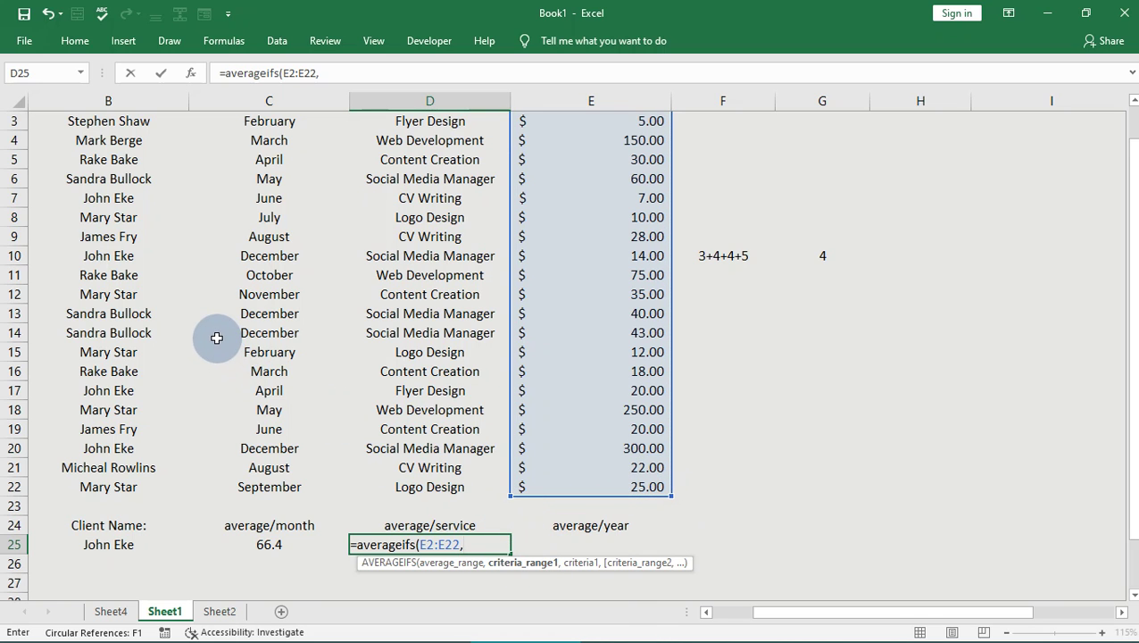
Add the first condition to the AVERAGEIFS formula: client names B2:B22 as the criteria range and B8 as the criterion.
scroll(216, 338, "up", 1)
left_click_drag(127, 153, 148, 518)
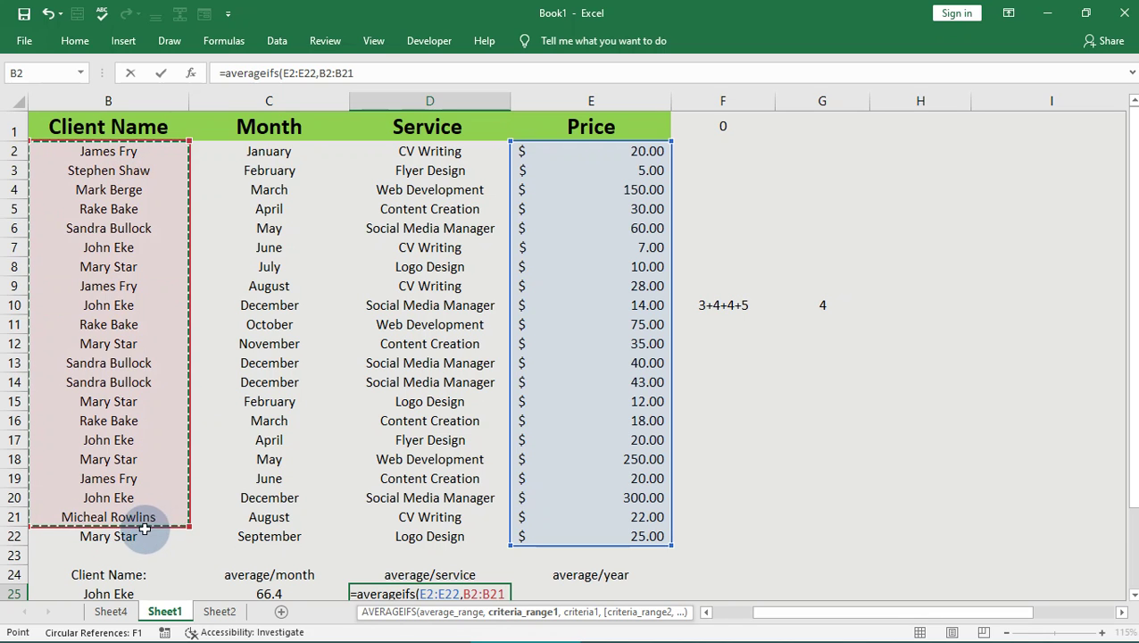
left_click_drag(111, 149, 152, 536)
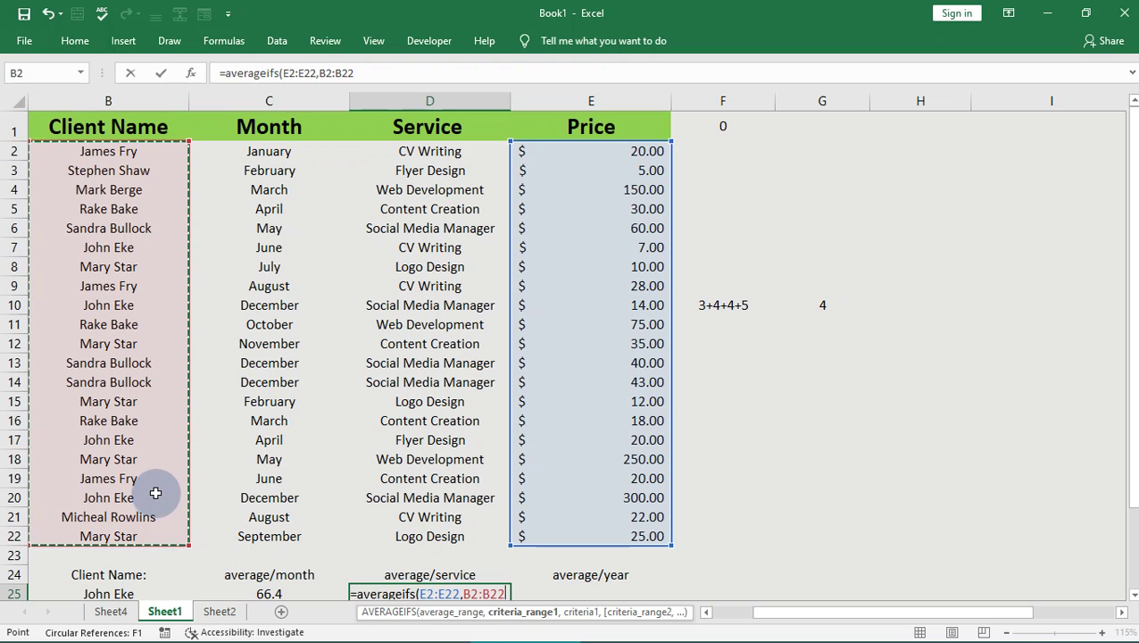
type(",")
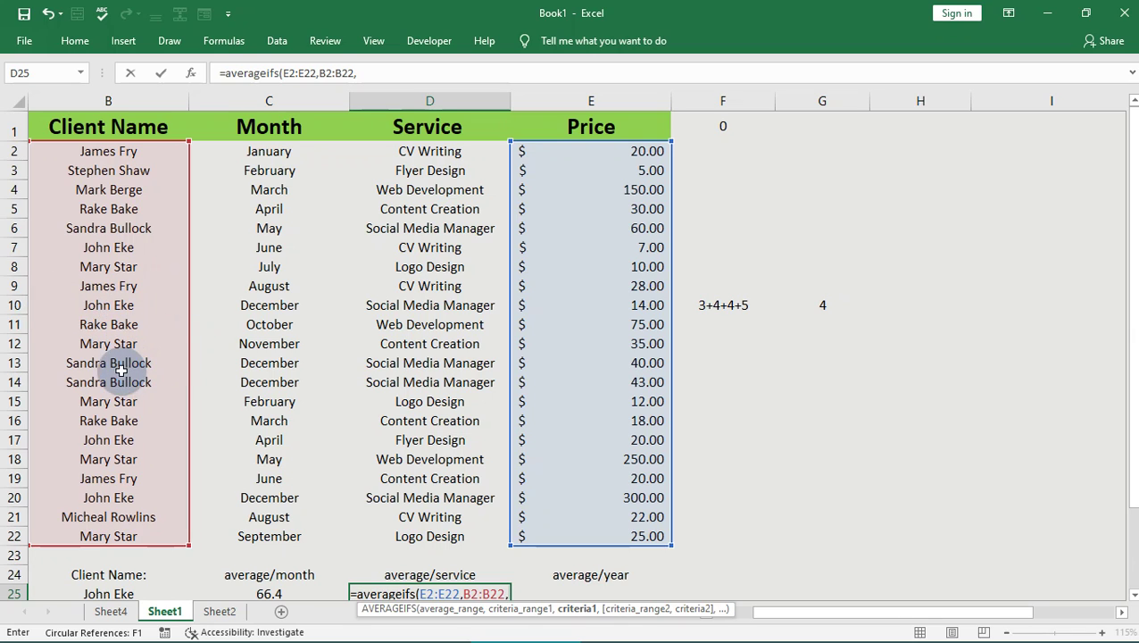
left_click(106, 269)
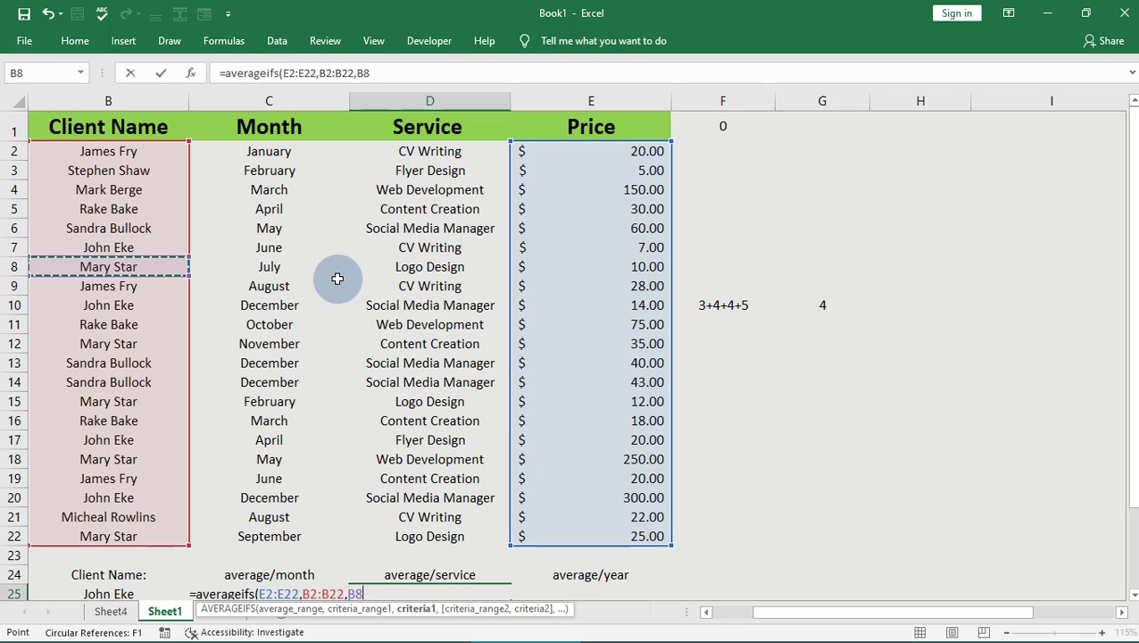
type(",")
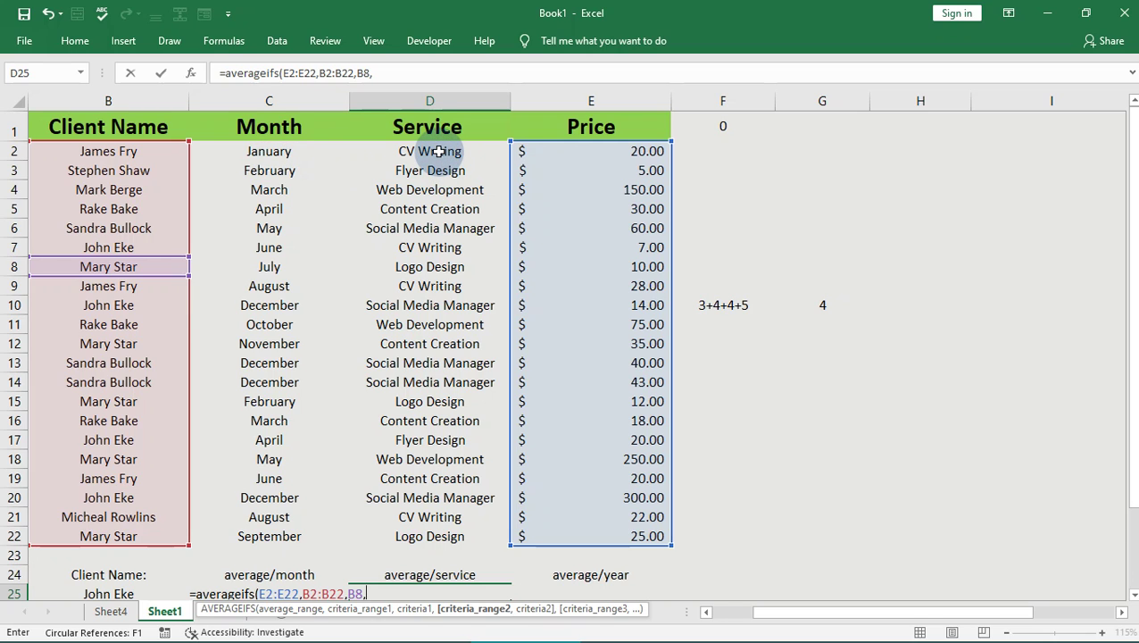
Complete the AVERAGEIFS formula with services D2:D22 as the second criteria range and D8, Logo Design, as its criterion.
left_click_drag(437, 152, 466, 538)
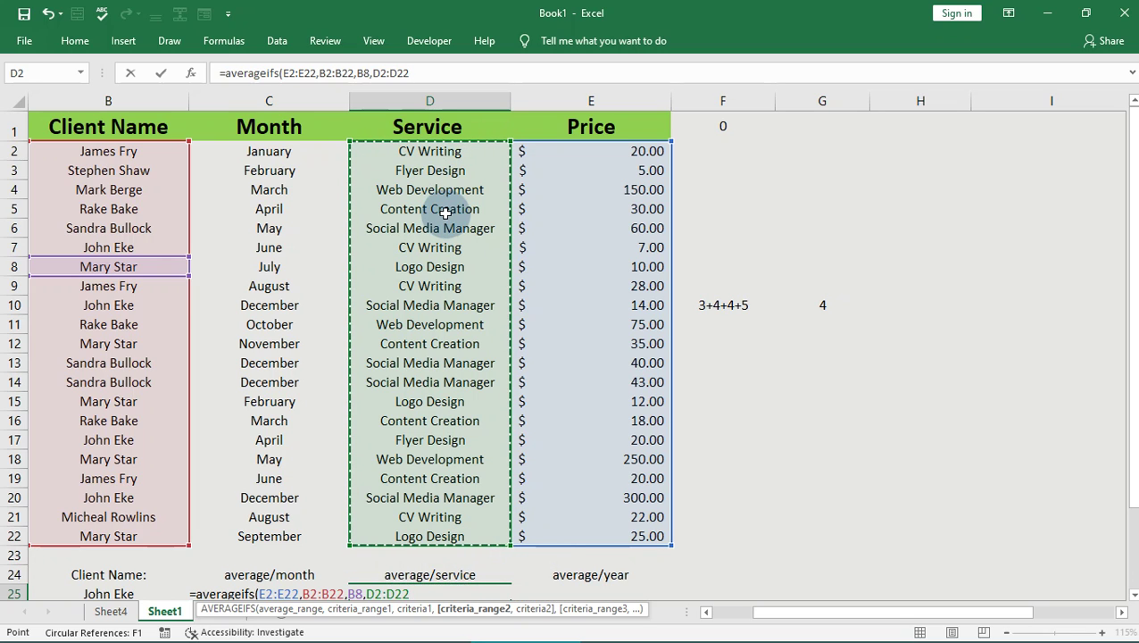
type(",")
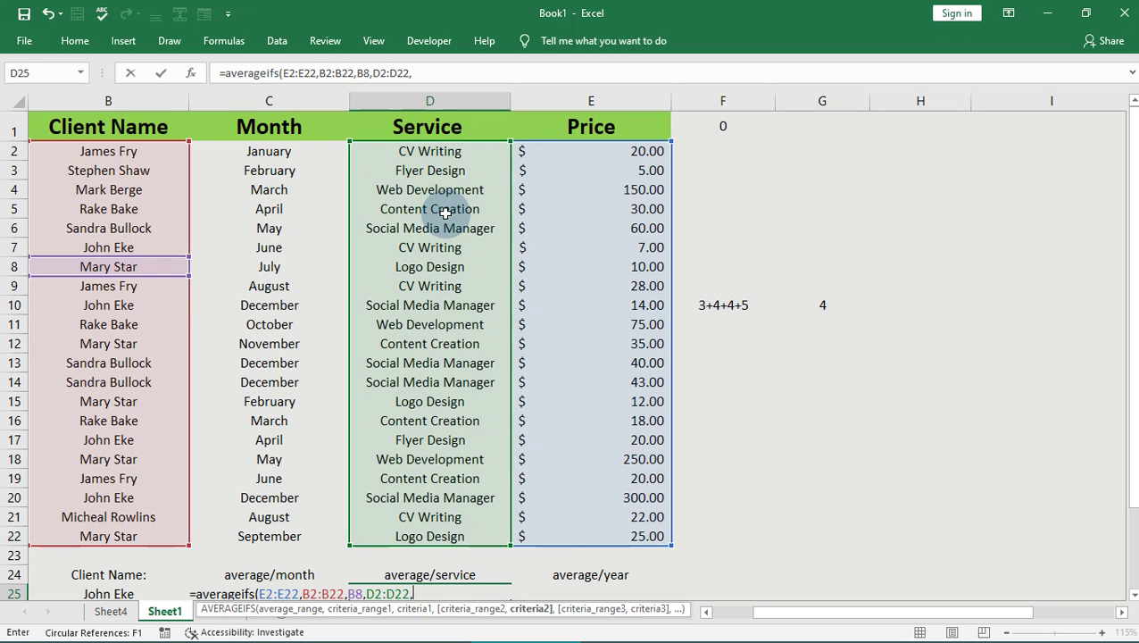
left_click(426, 266)
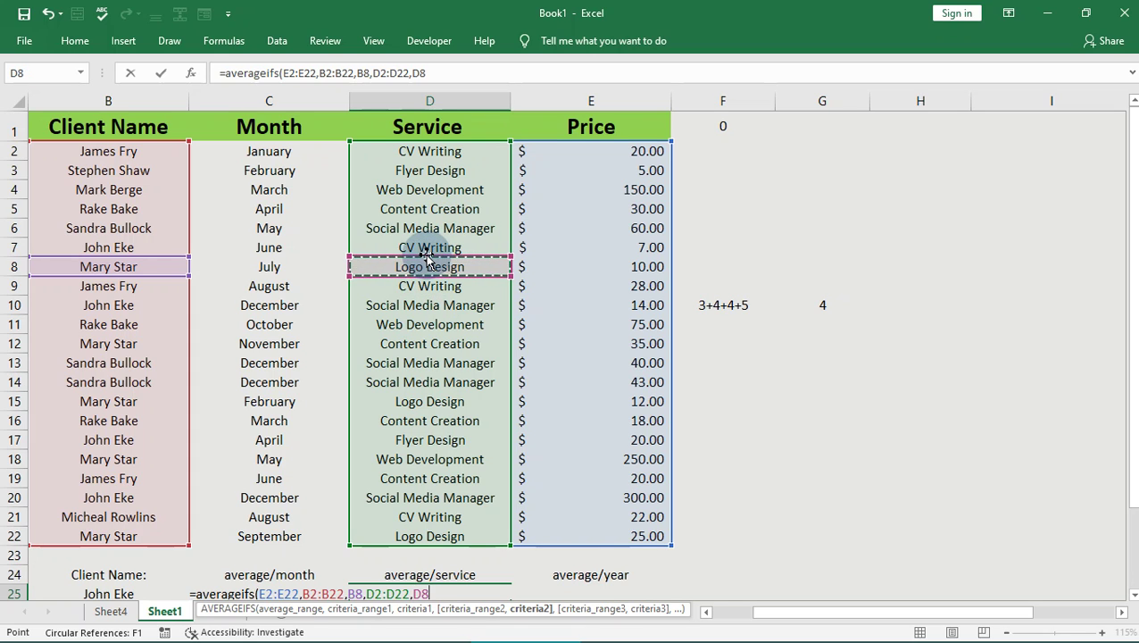
key("Return")
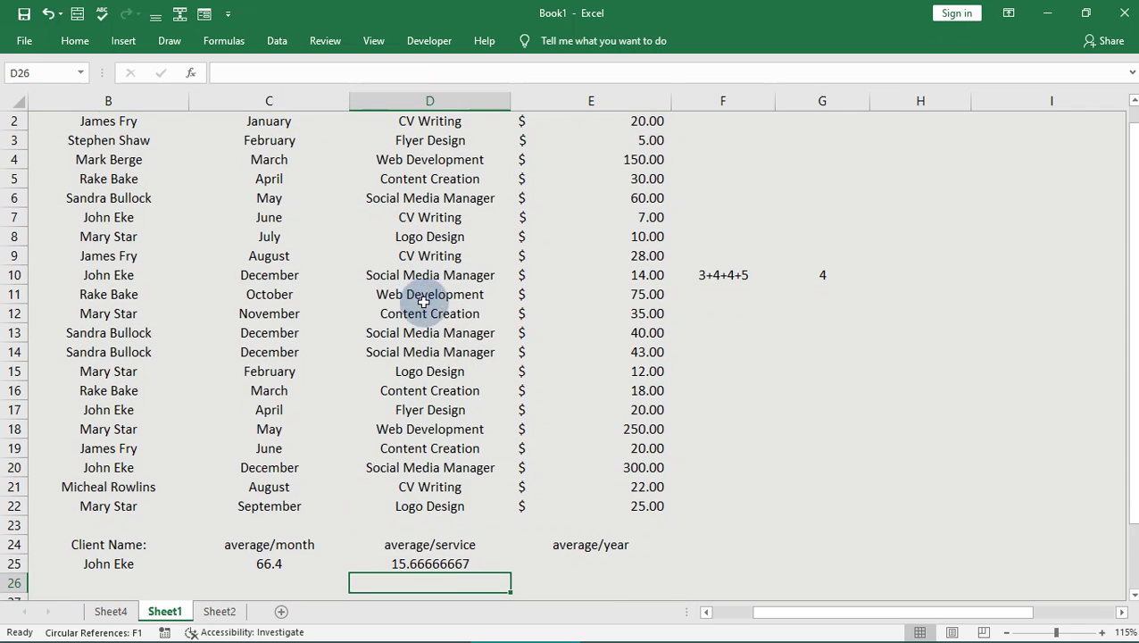
Check the AVERAGEIFS formula in D25 against the Logo Design record in row 8.
left_click(434, 562)
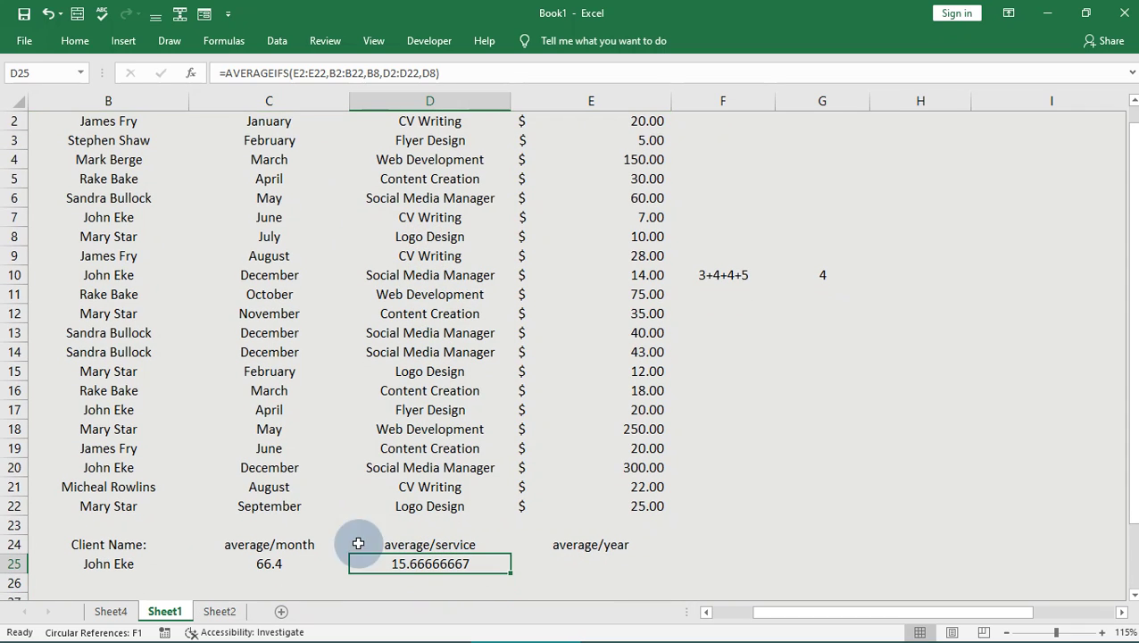
left_click(429, 238)
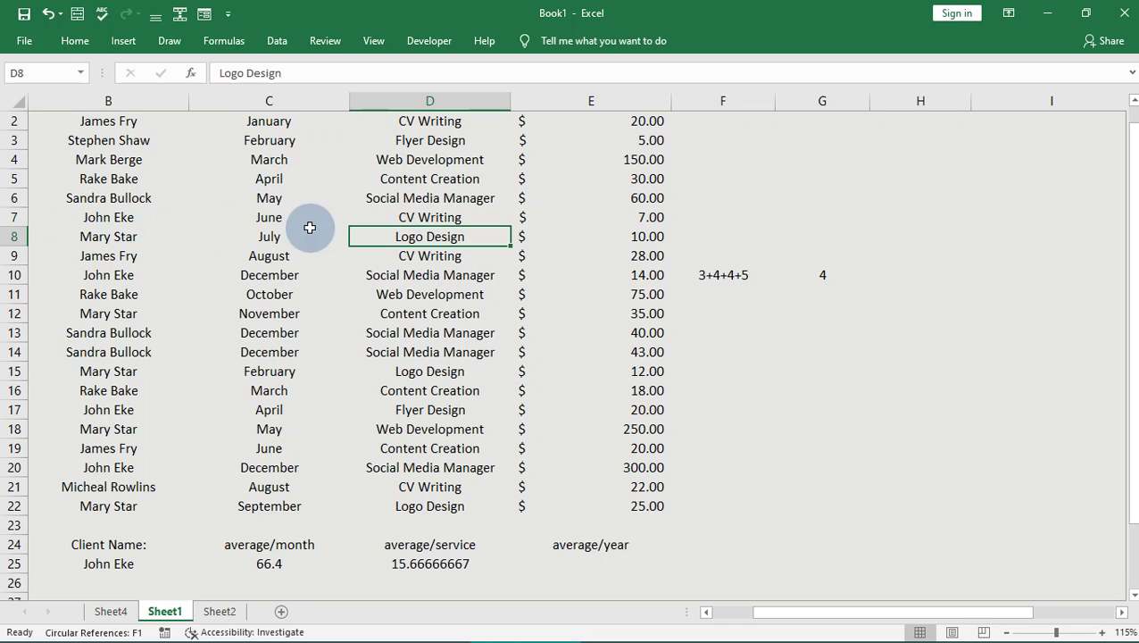
left_click(10, 236)
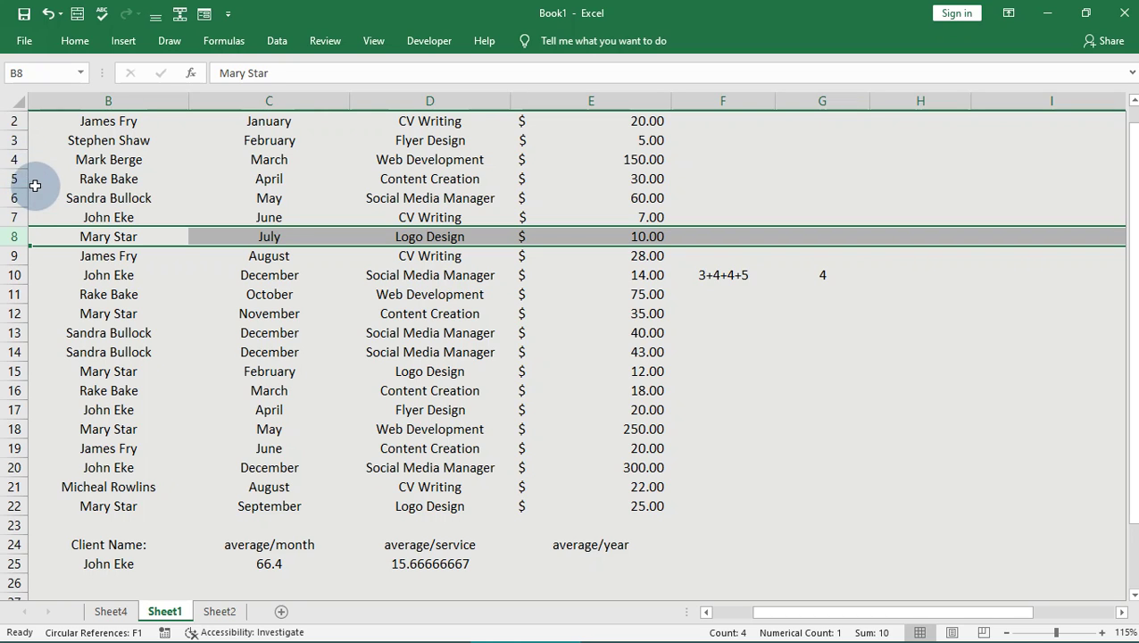
Locate the client's next Logo Design record in row 15 and write the manual average so far, 22/2, in cell G13.
left_click(9, 313)
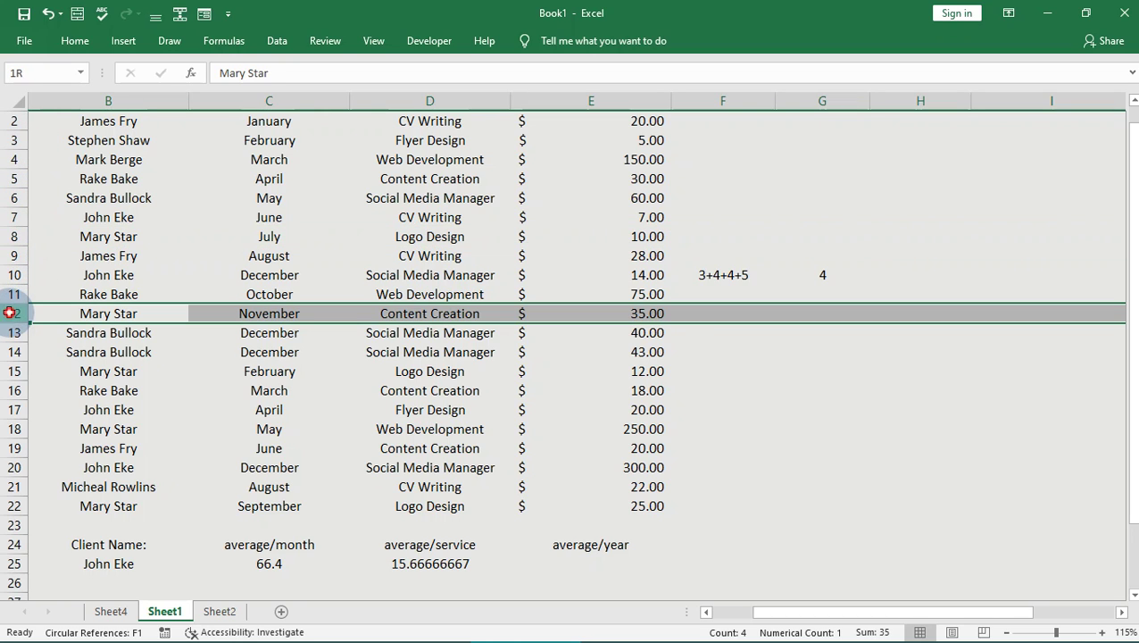
left_click(13, 371)
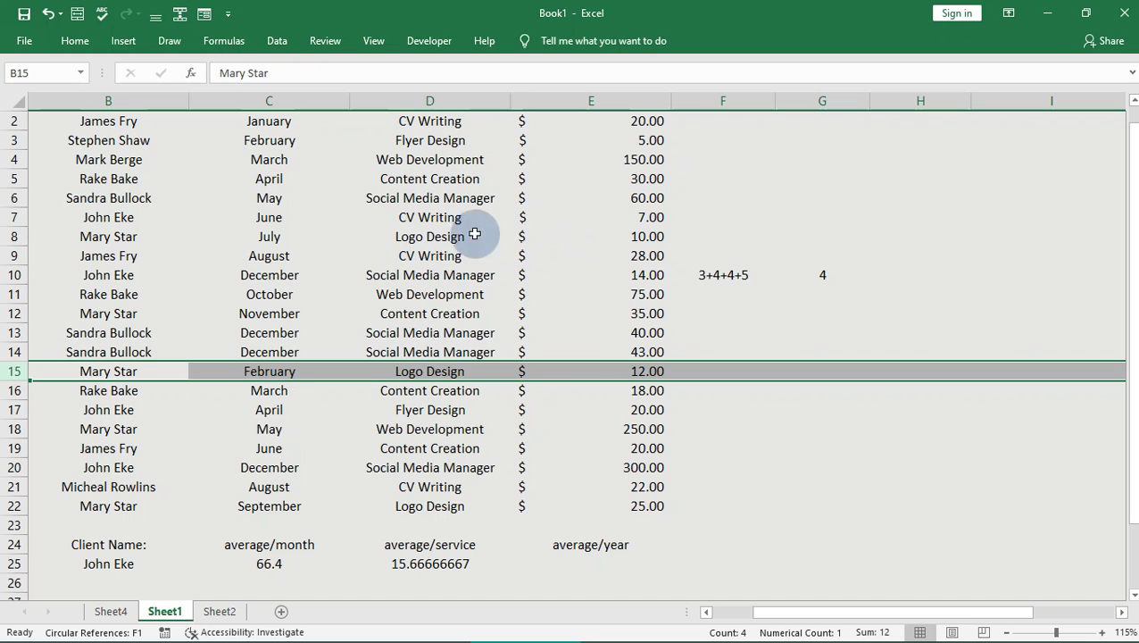
left_click(796, 327)
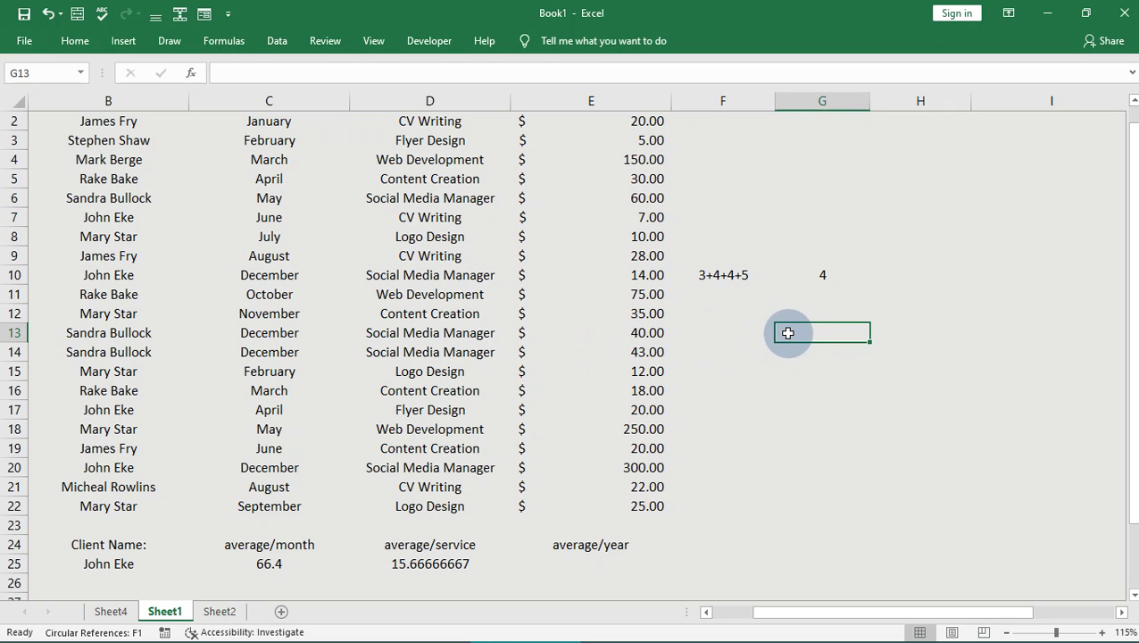
double_click(800, 333)
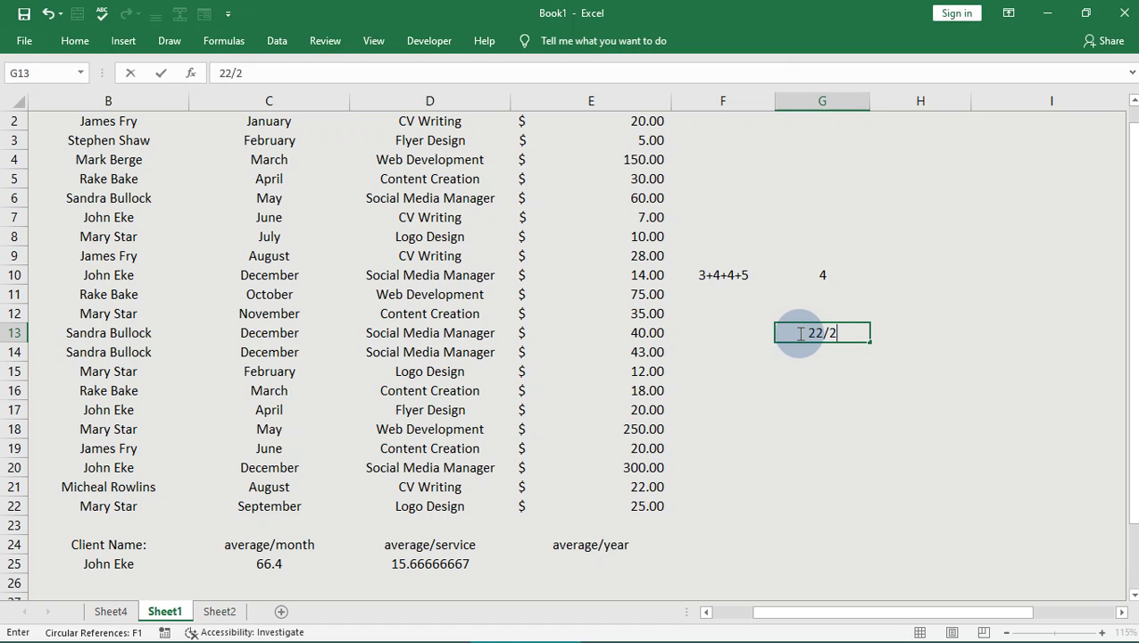
key("Return")
left_click(826, 334)
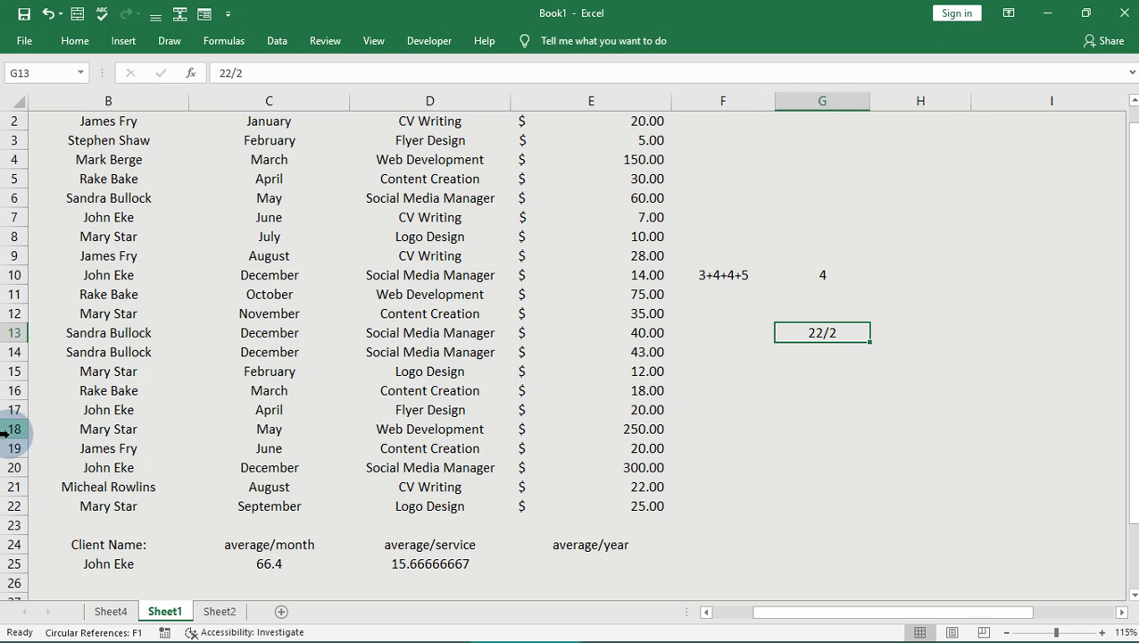
Include the Logo Design record in row 22 and calculate the manual average in cell G16 with =47/3.
left_click(11, 506)
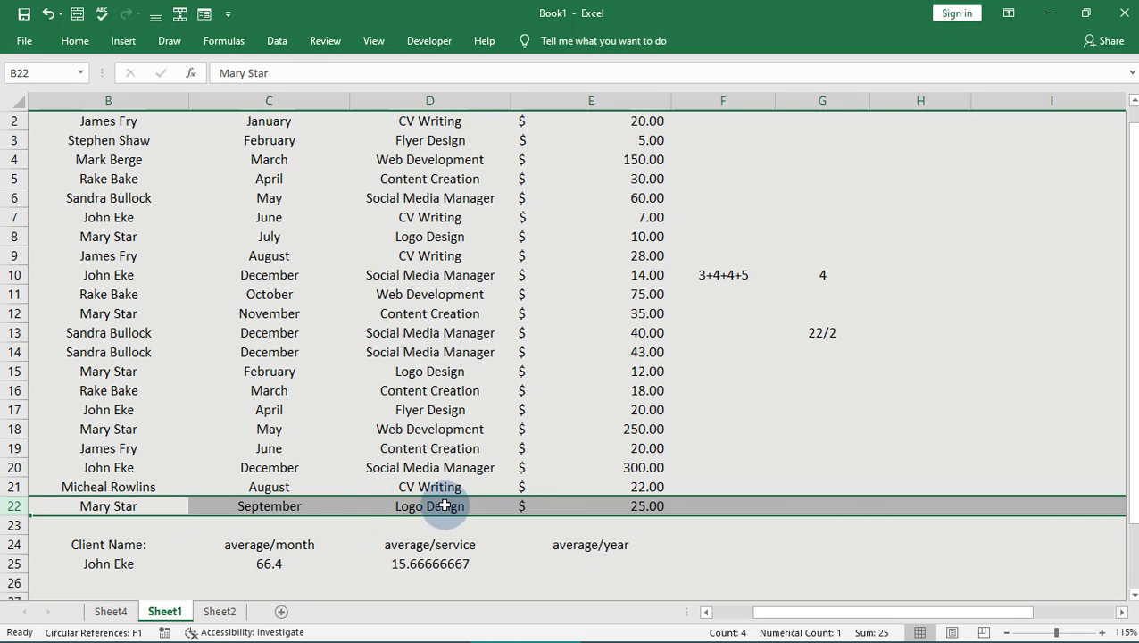
left_click(793, 398)
double_click(792, 393)
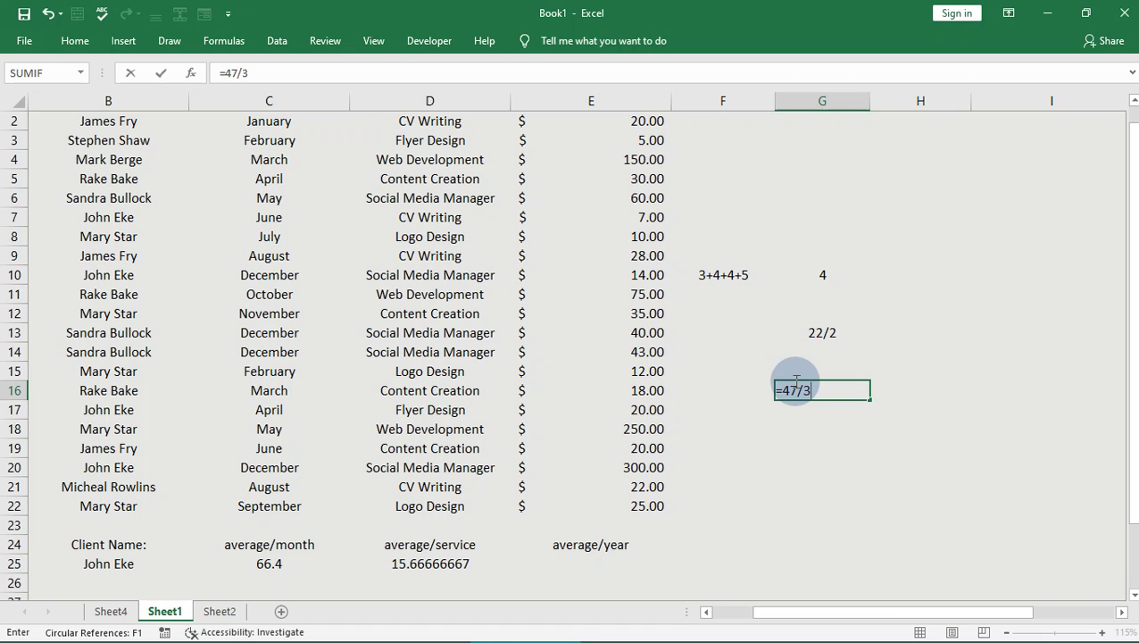
key("Return")
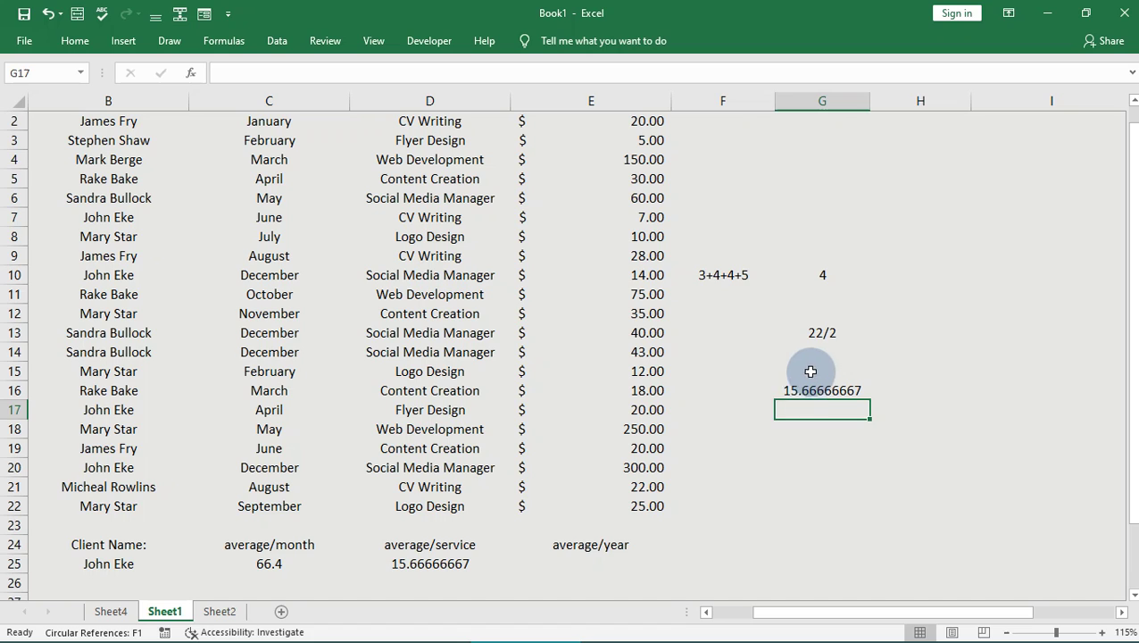
Review the AVERAGEIFS formula in D25 against the data table, and the AVERAGEIF formula in C25.
left_click(434, 556)
scroll(393, 442, "up", 1)
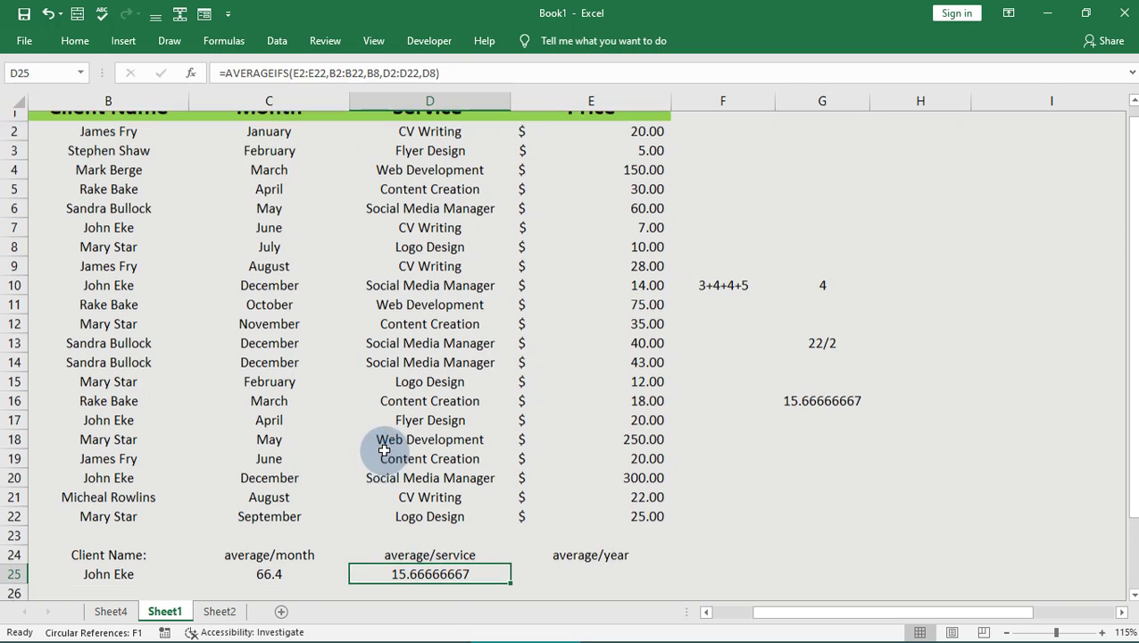
scroll(393, 442, "down", 1)
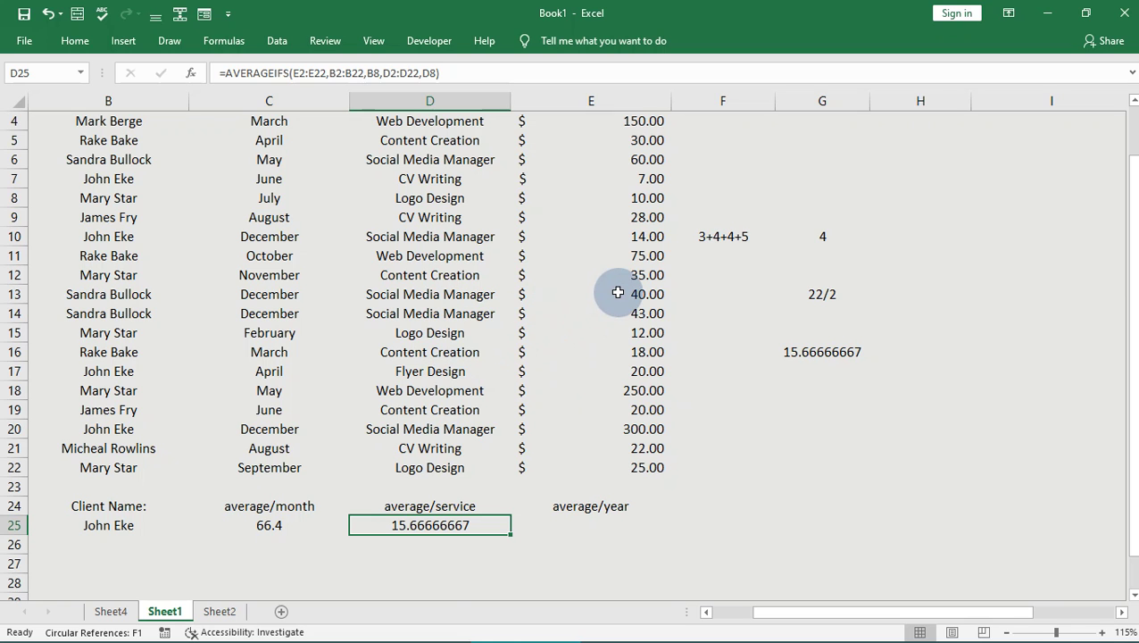
scroll(617, 293, "up", 1)
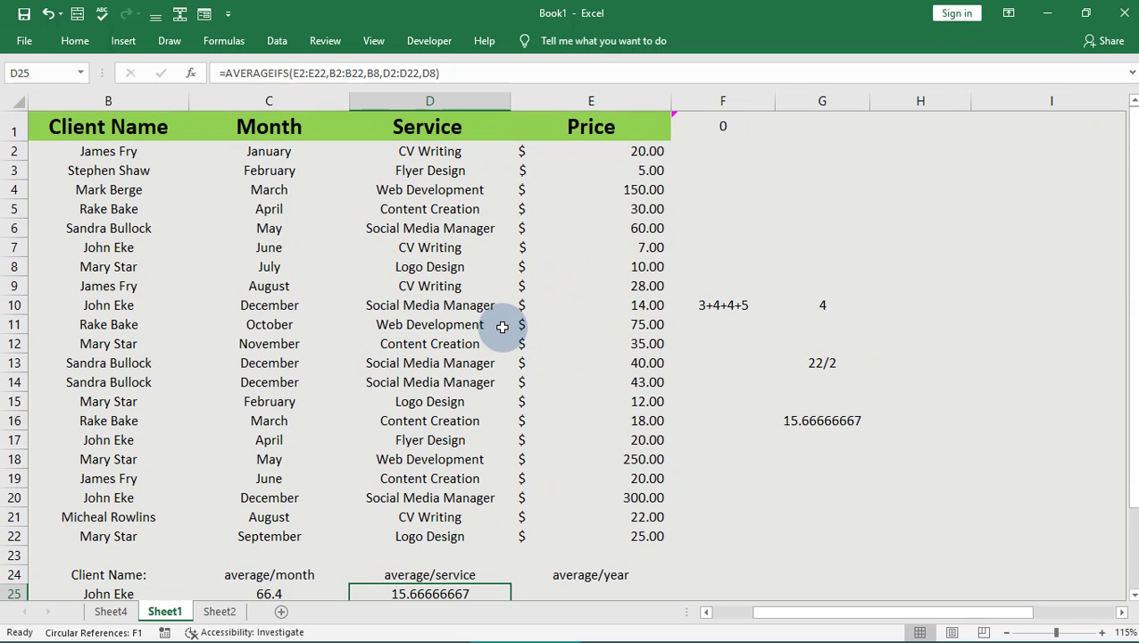
scroll(503, 327, "down", 1)
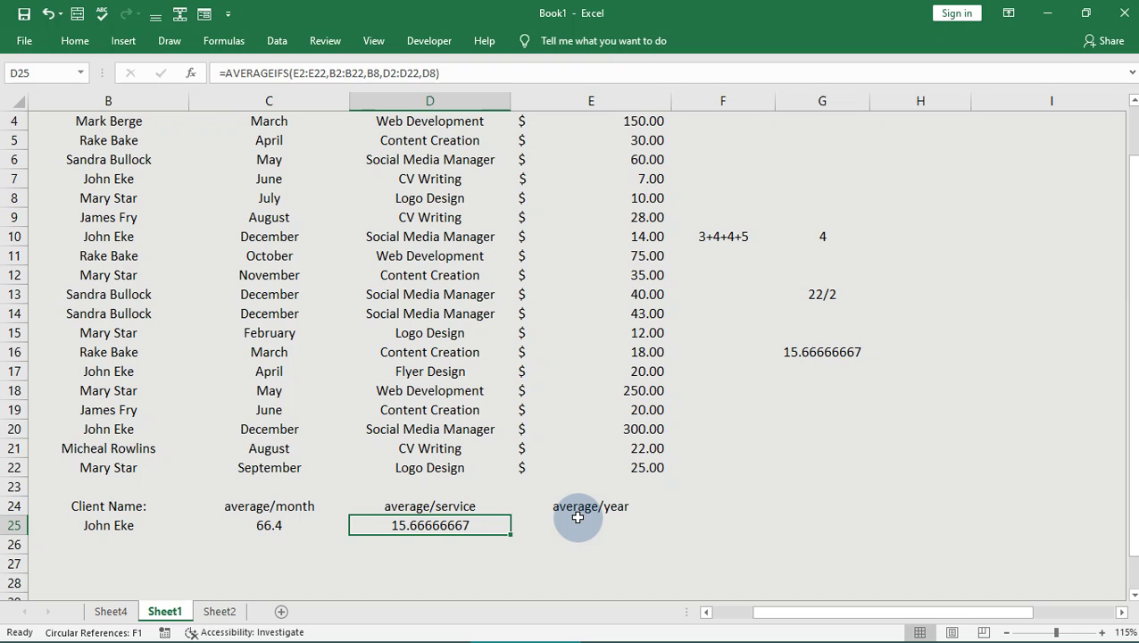
left_click(574, 520)
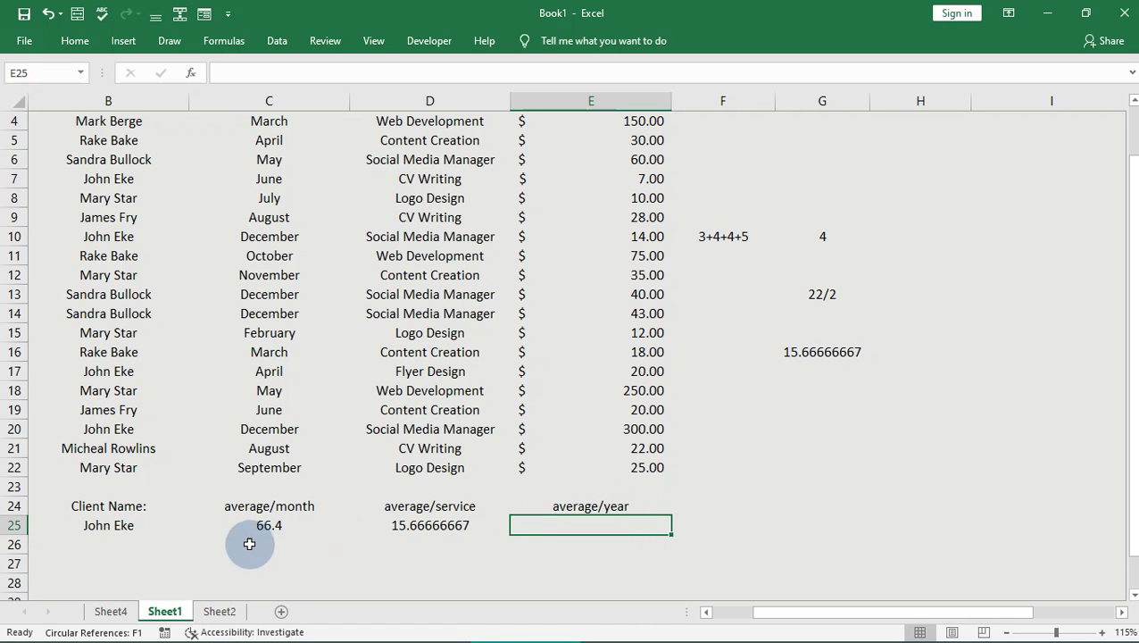
left_click(250, 527)
double_click(250, 527)
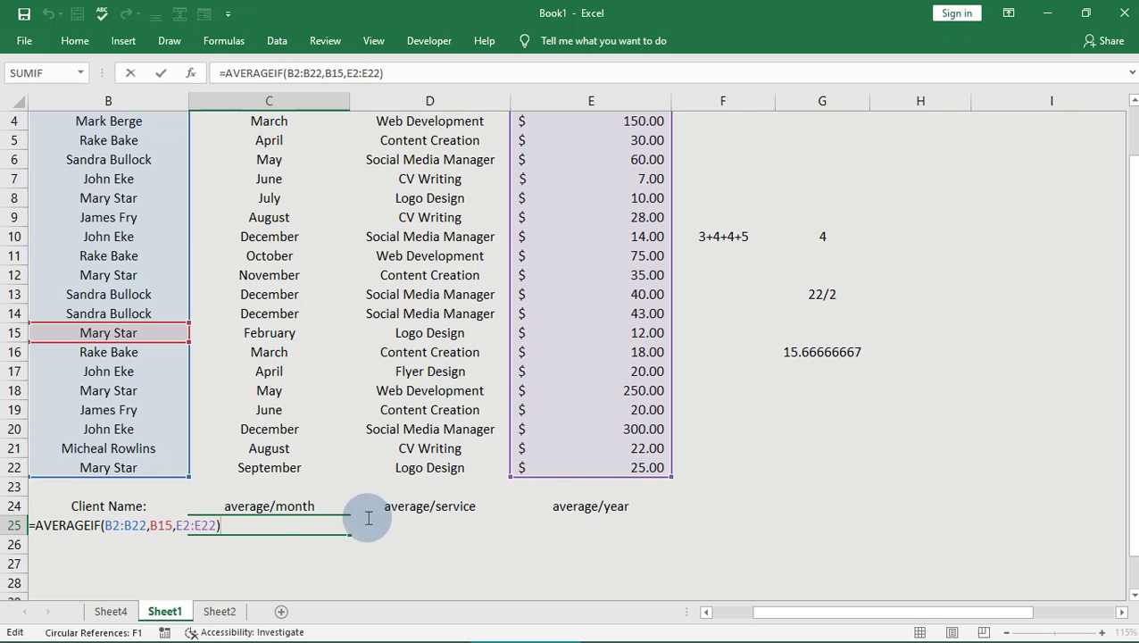
Change the heading in C24 to average/year and start editing the heading in E24.
left_click(321, 505)
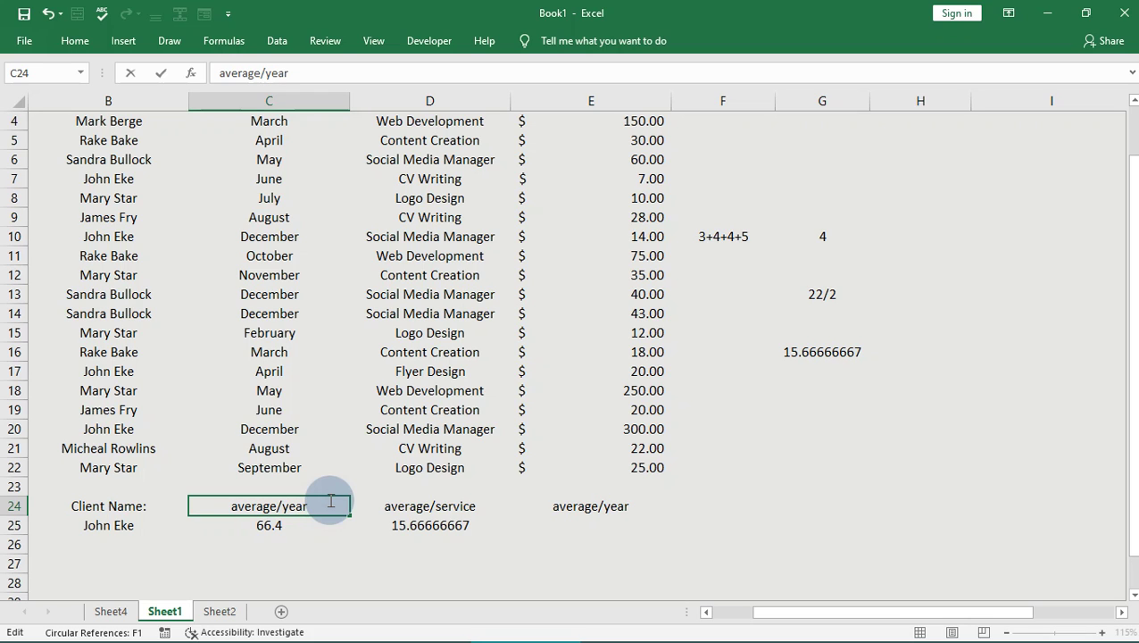
left_click(618, 506)
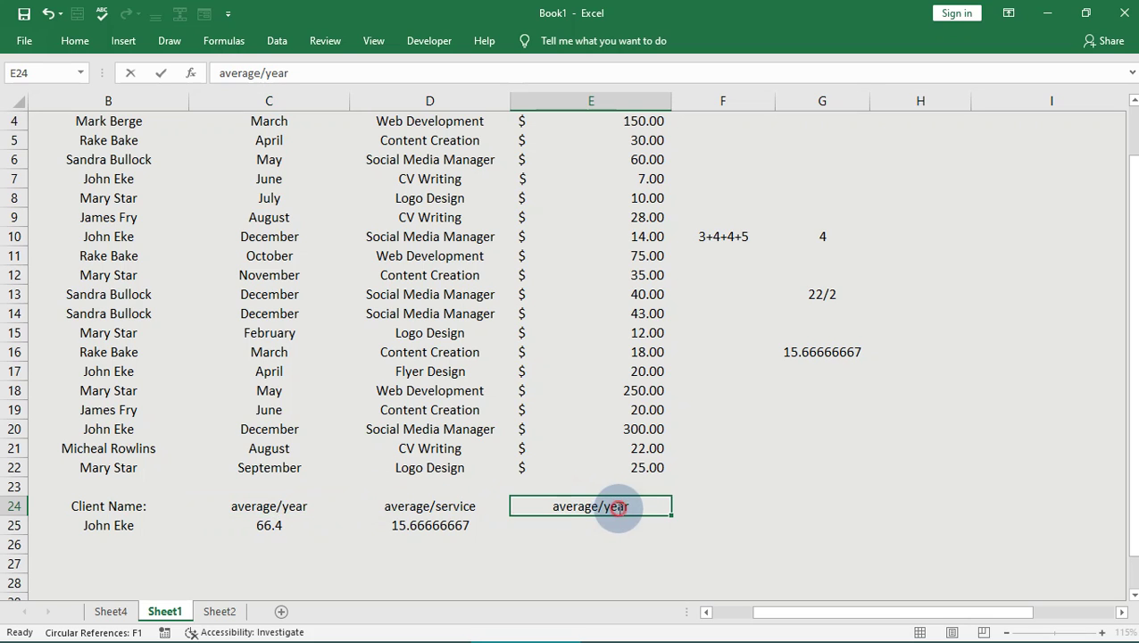
double_click(621, 506)
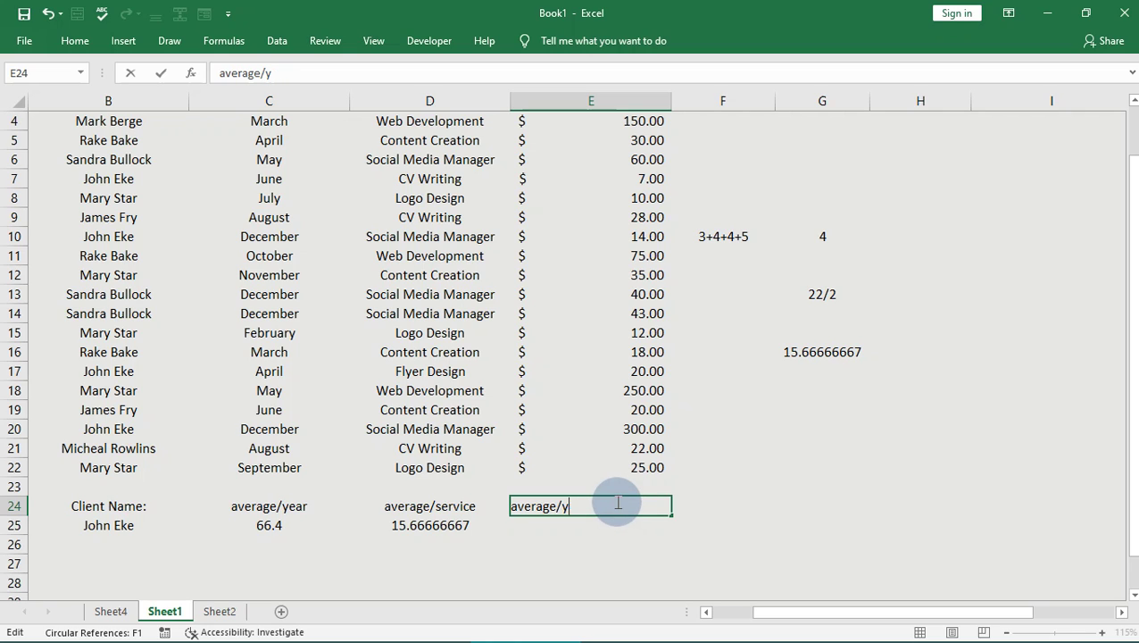